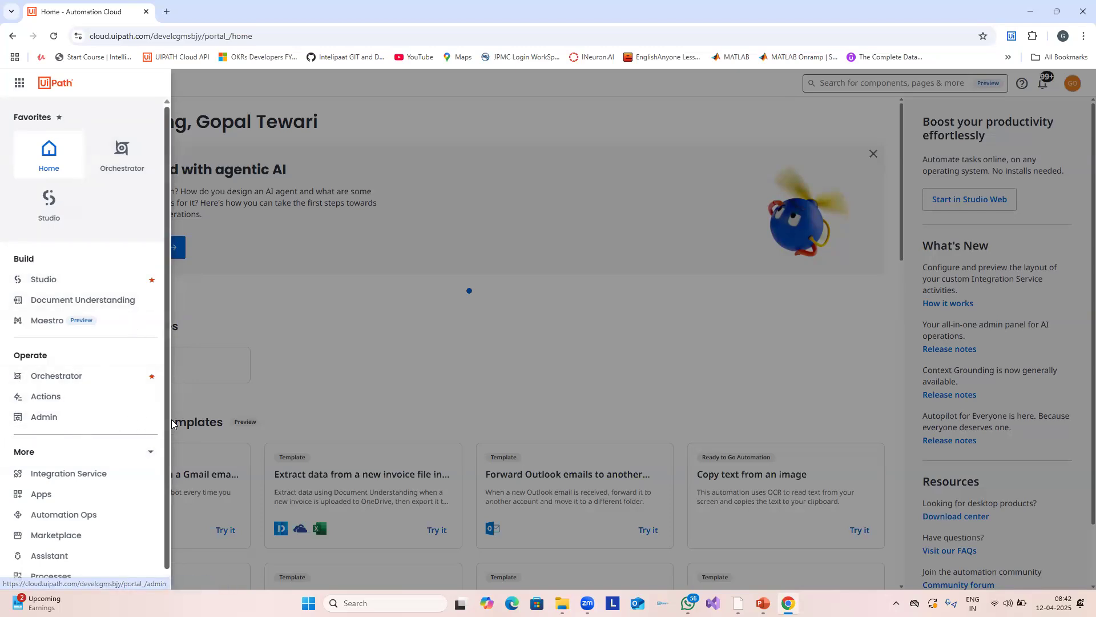
Step: Check the organisation's 1 Data Service Unit licence under Robots & services, then go to DefaultTenant
scroll(165, 417, "down", 1)
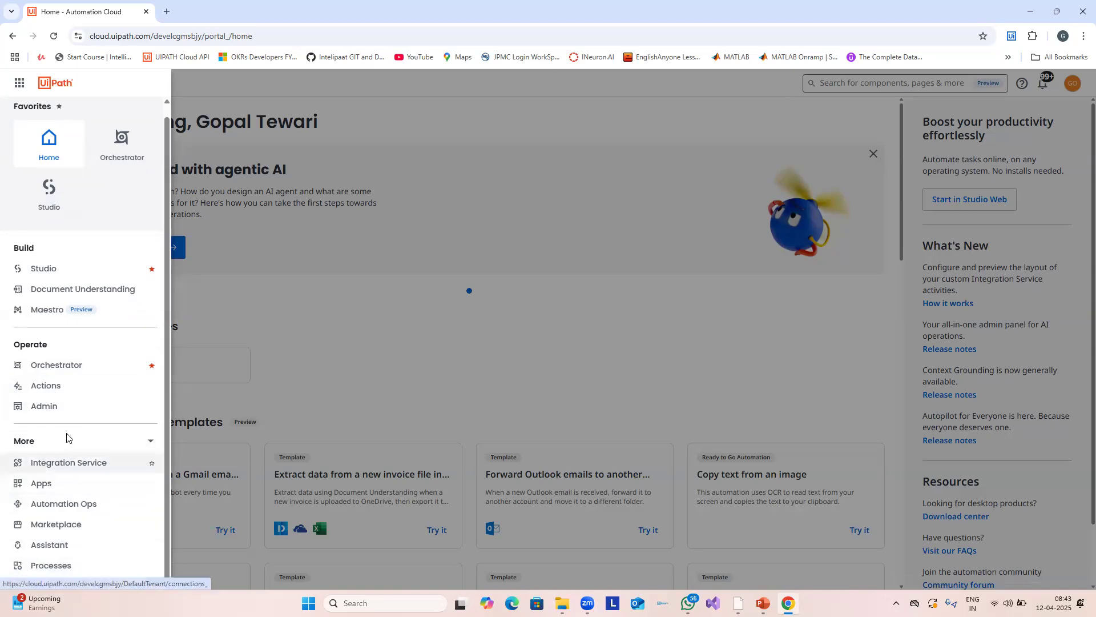
left_click(50, 412)
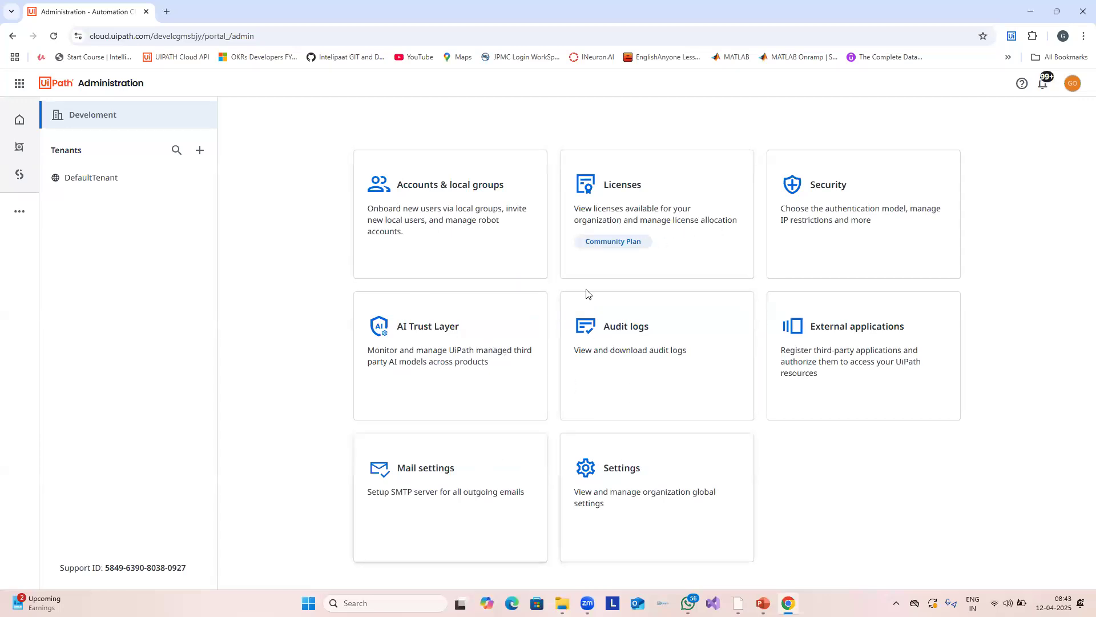
left_click(635, 204)
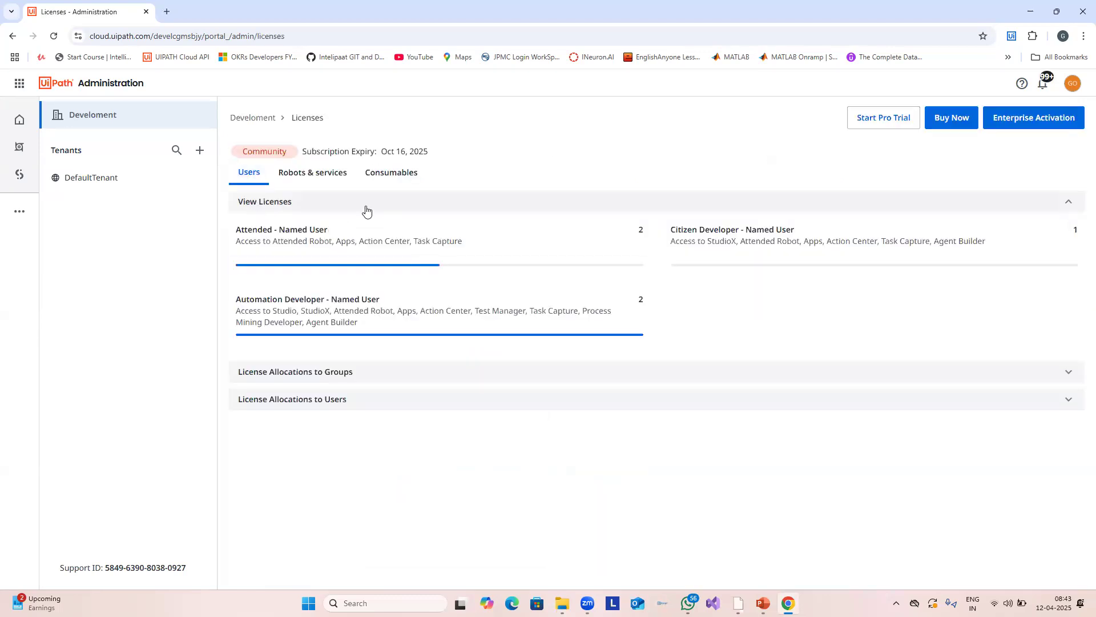
left_click(324, 181)
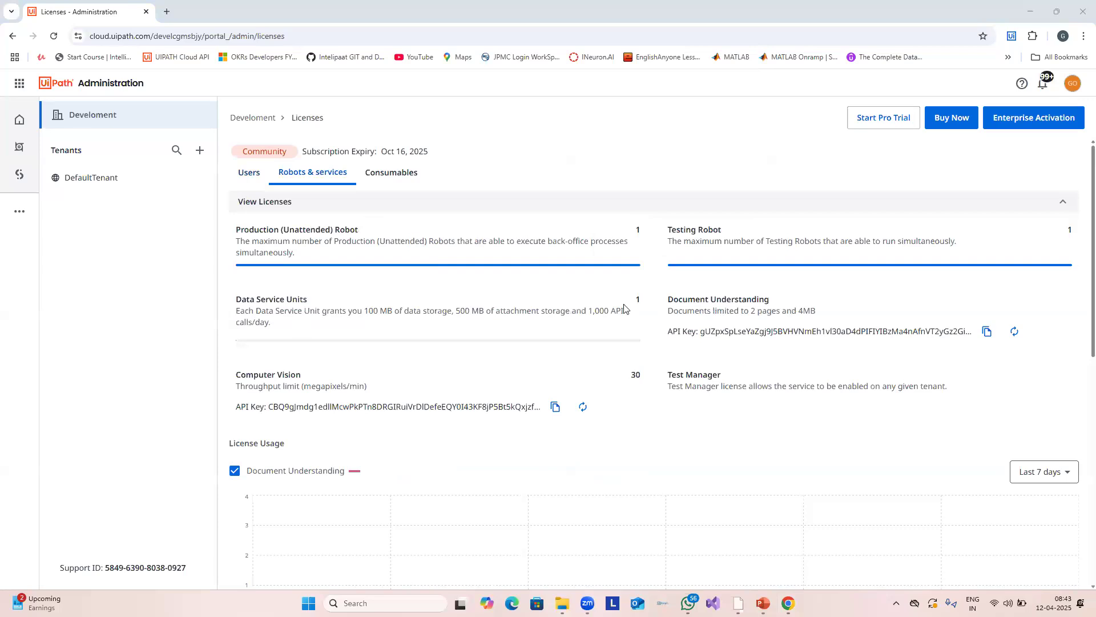
left_click_drag(246, 299, 544, 321)
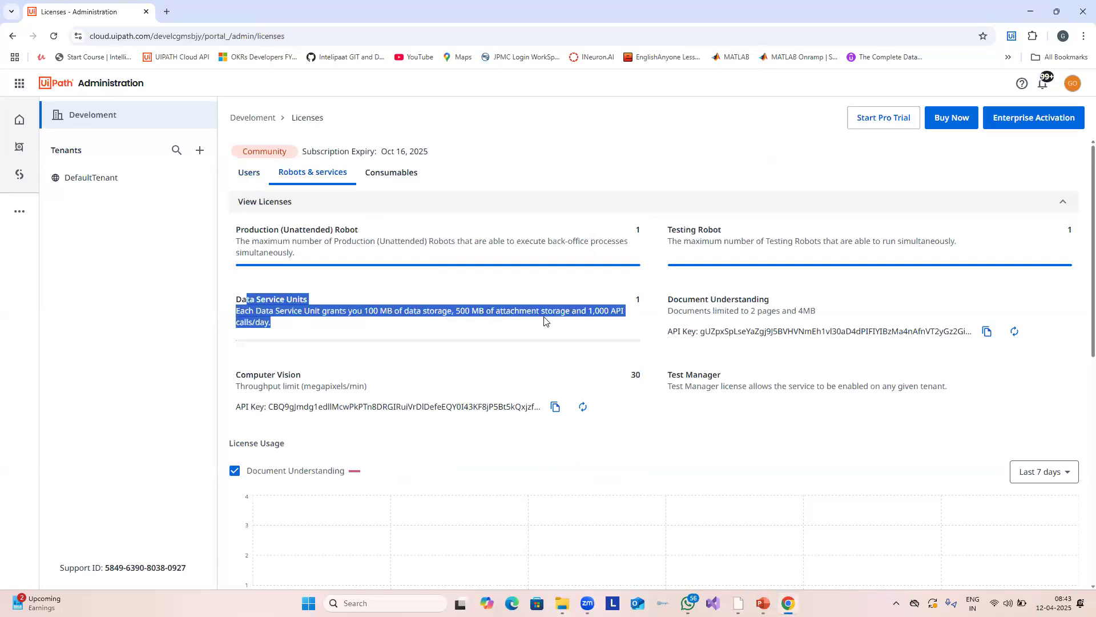
left_click(79, 182)
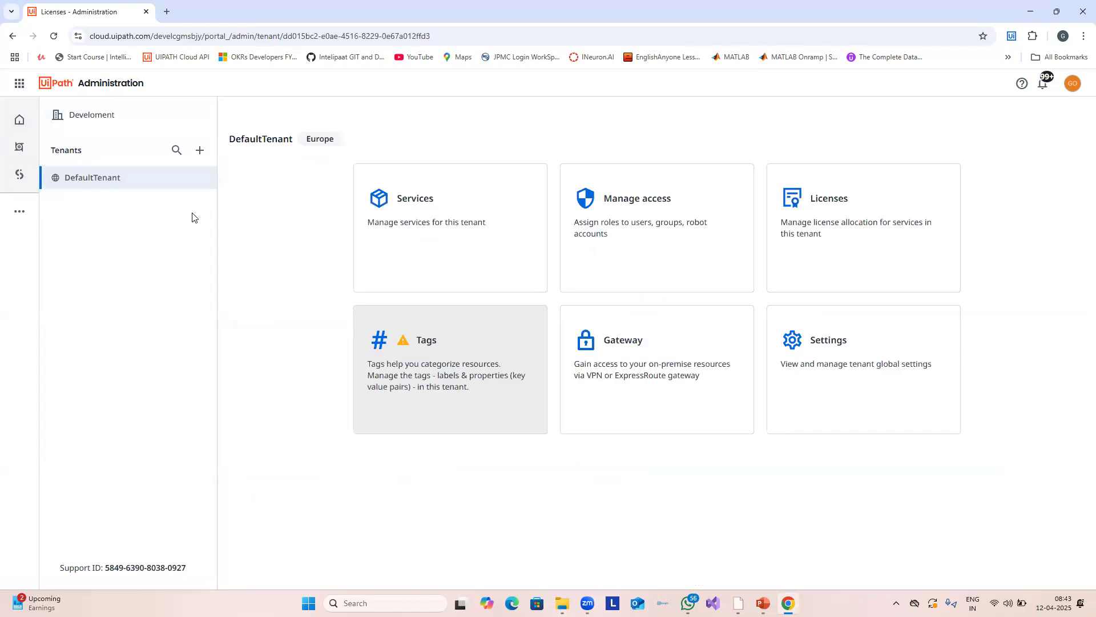
Step: On DefaultTenant's Services page, tick Data Service in Add services, cancel, then reopen the panel
left_click(483, 231)
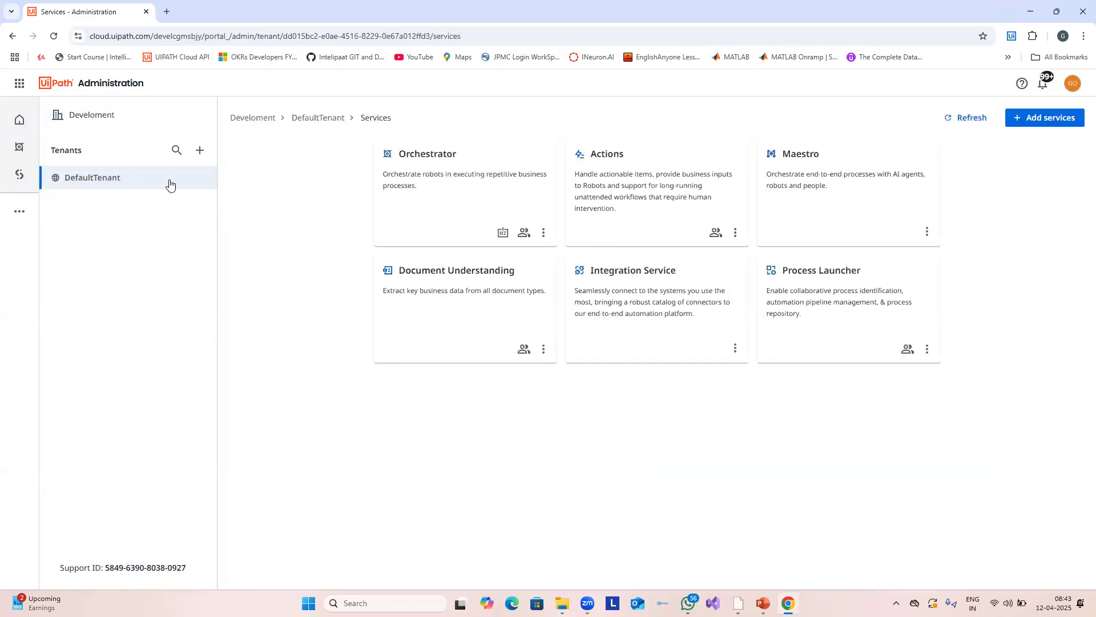
left_click(1046, 120)
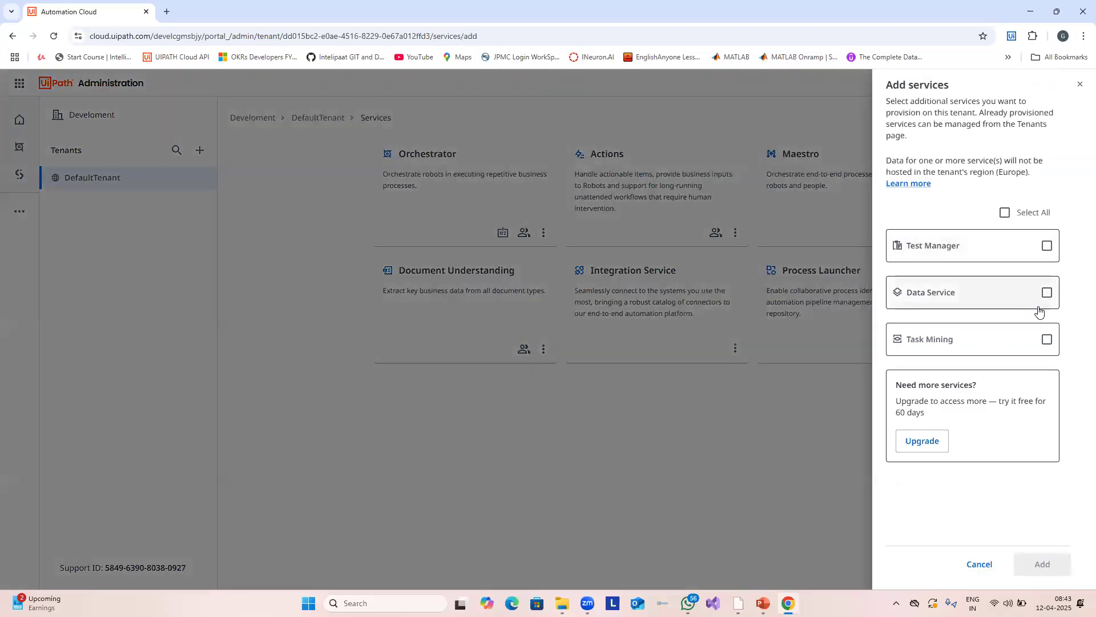
left_click(1048, 292)
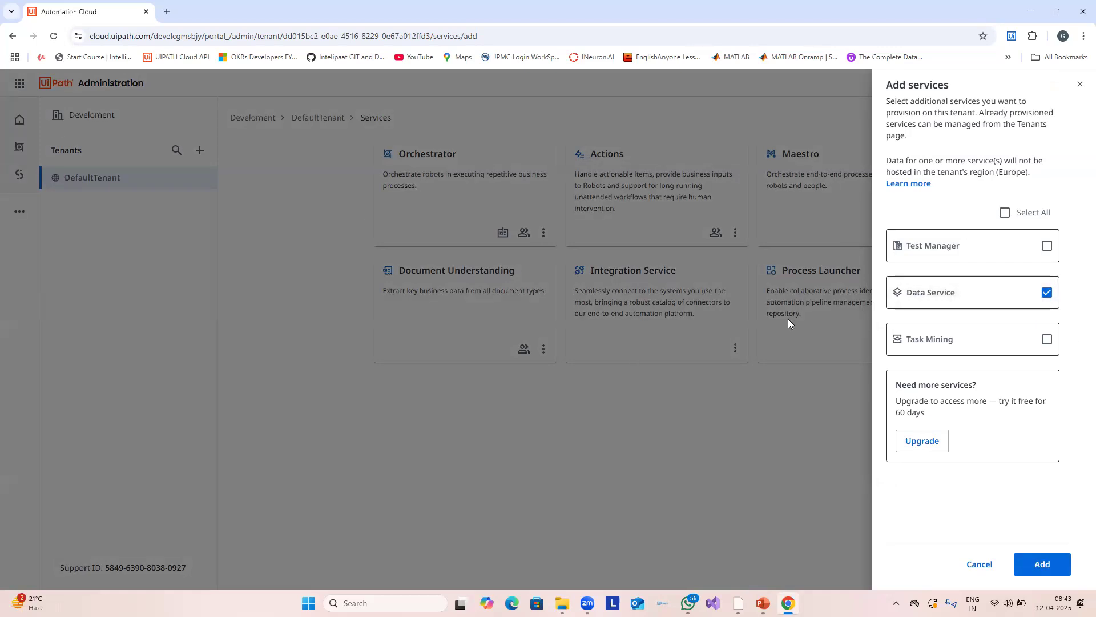
left_click(981, 569)
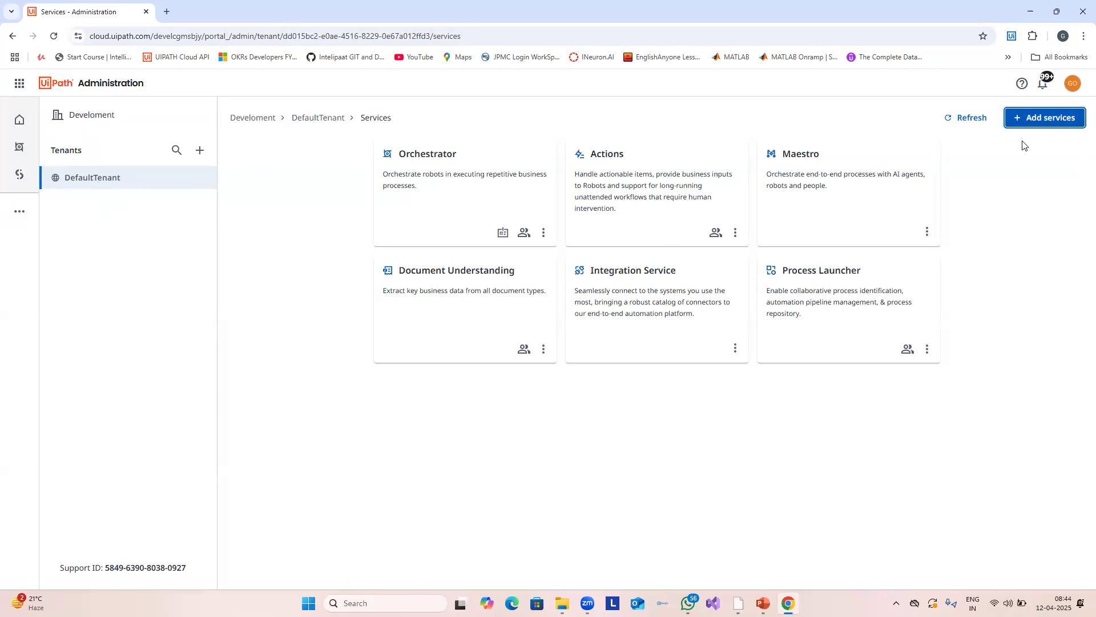
left_click(1049, 120)
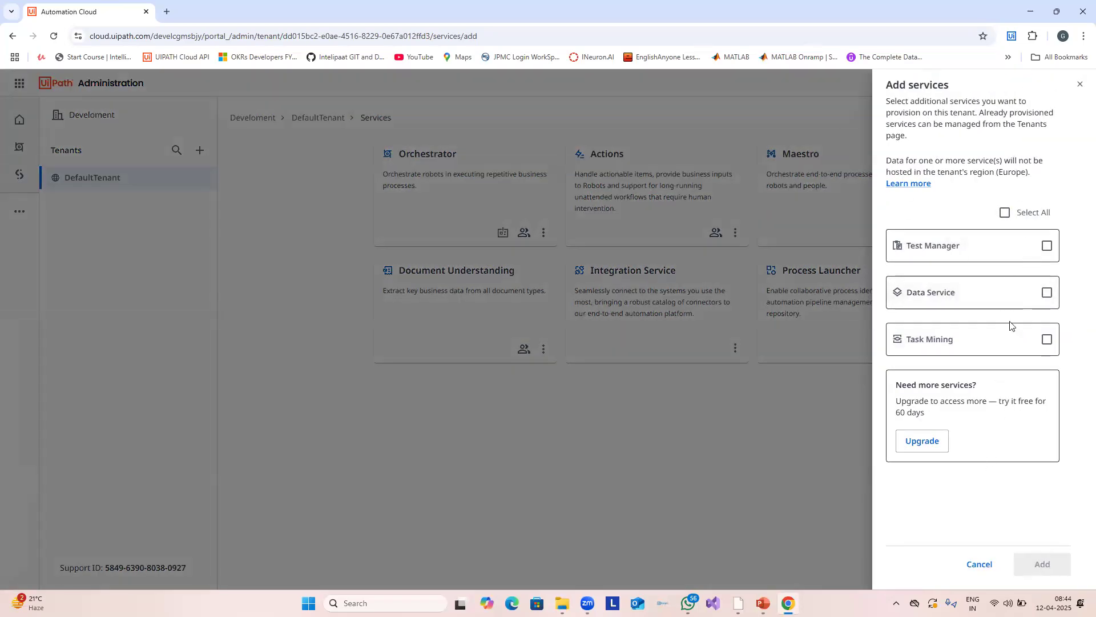
Step: Add Data Service to DefaultTenant with 1 Data Service Unit allocated
left_click(1045, 293)
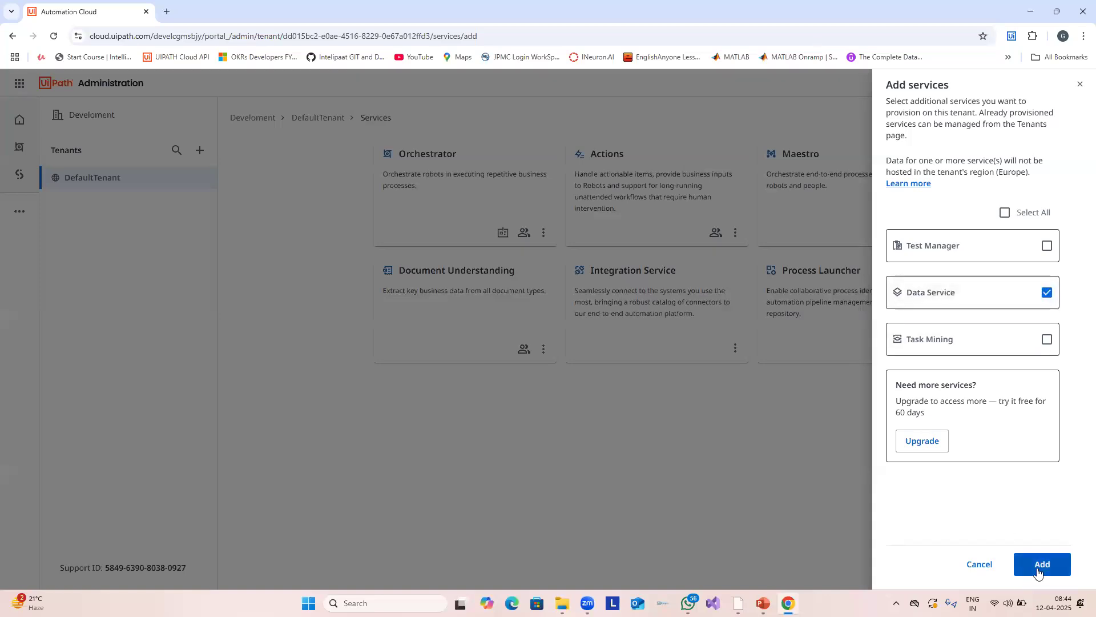
left_click(1038, 568)
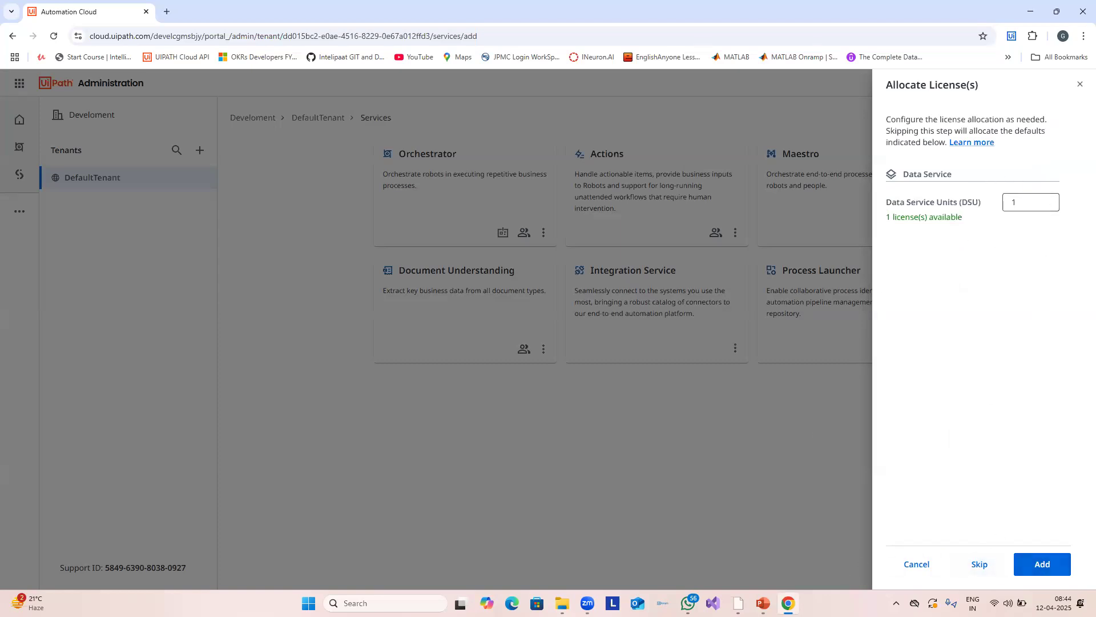
left_click_drag(886, 202, 979, 203)
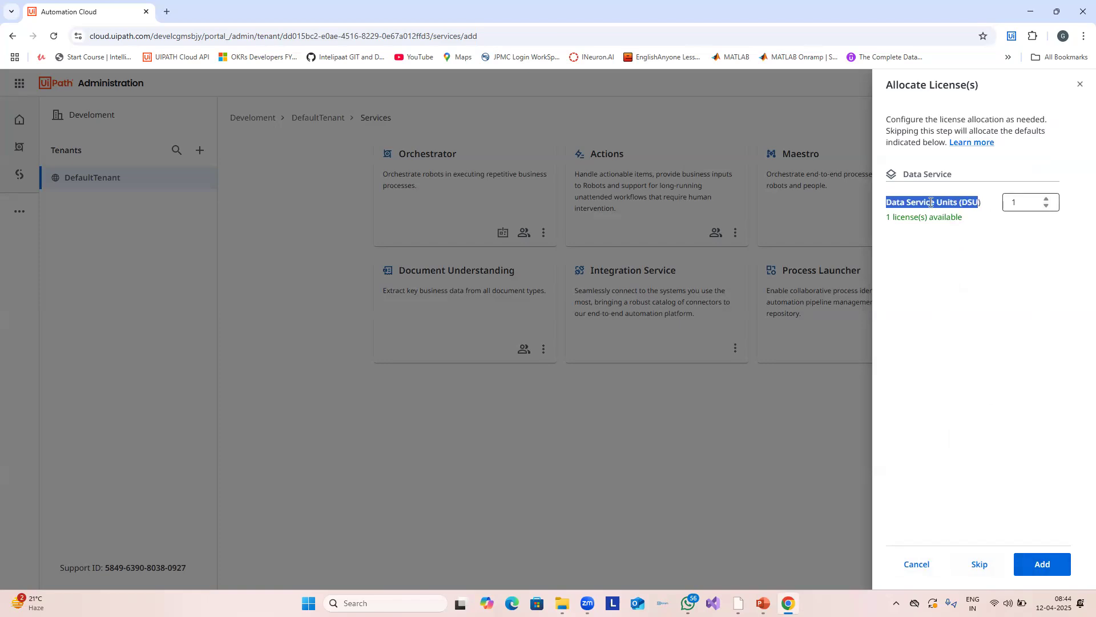
left_click(1006, 207)
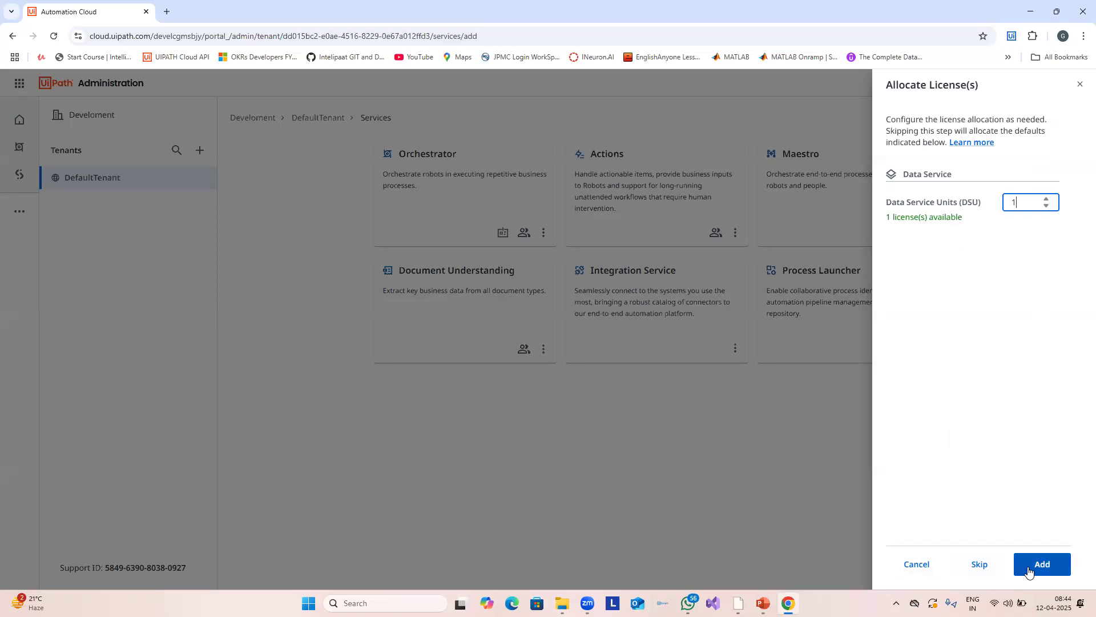
left_click(1054, 571)
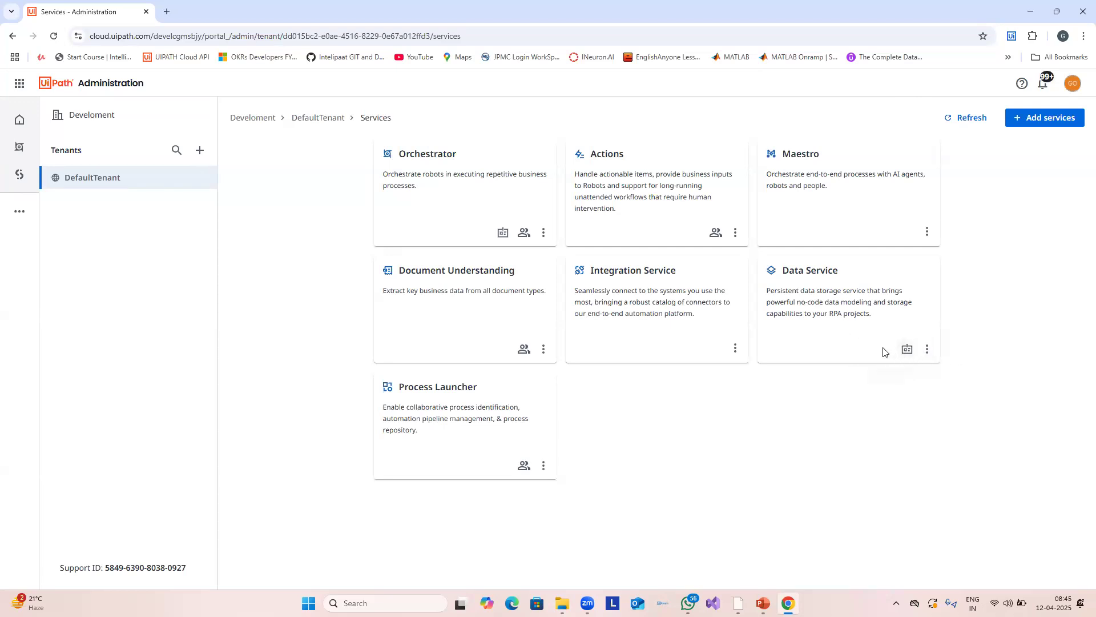
Step: Launch the newly added Data Service from DefaultTenant's Services page
left_click(832, 308)
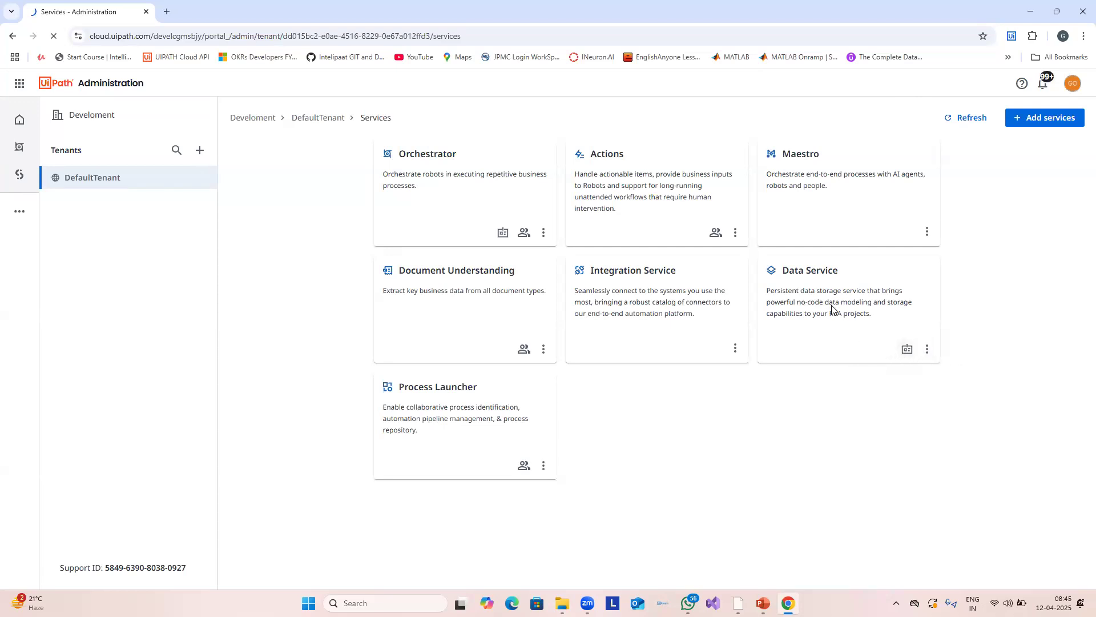
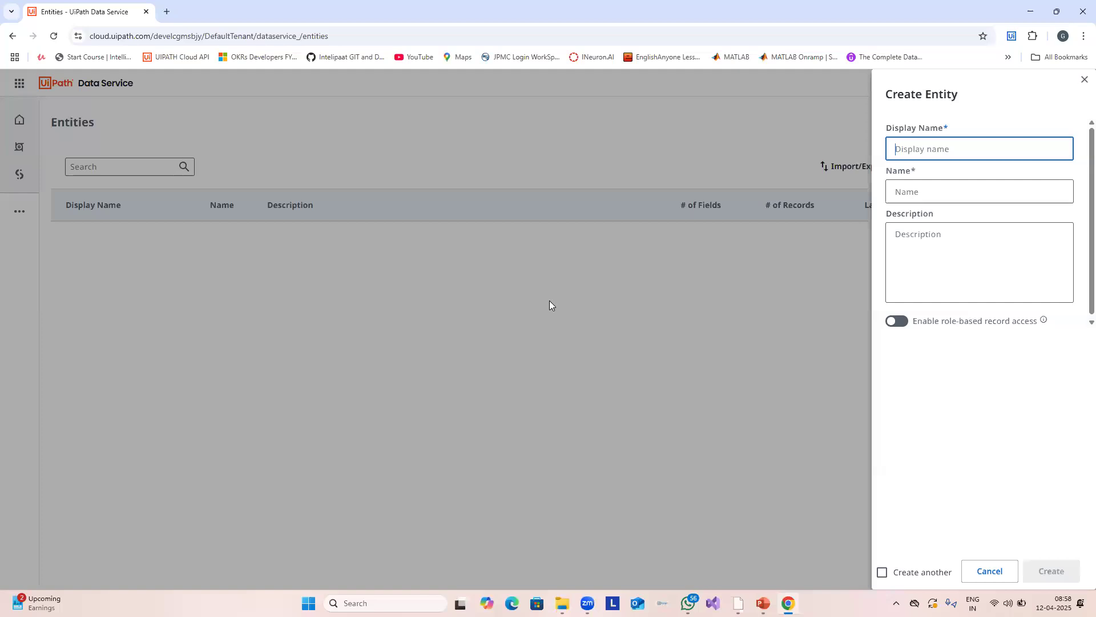
Step: Create the entity TestEntity and open its fields page listing the five system fields
type("Entity")
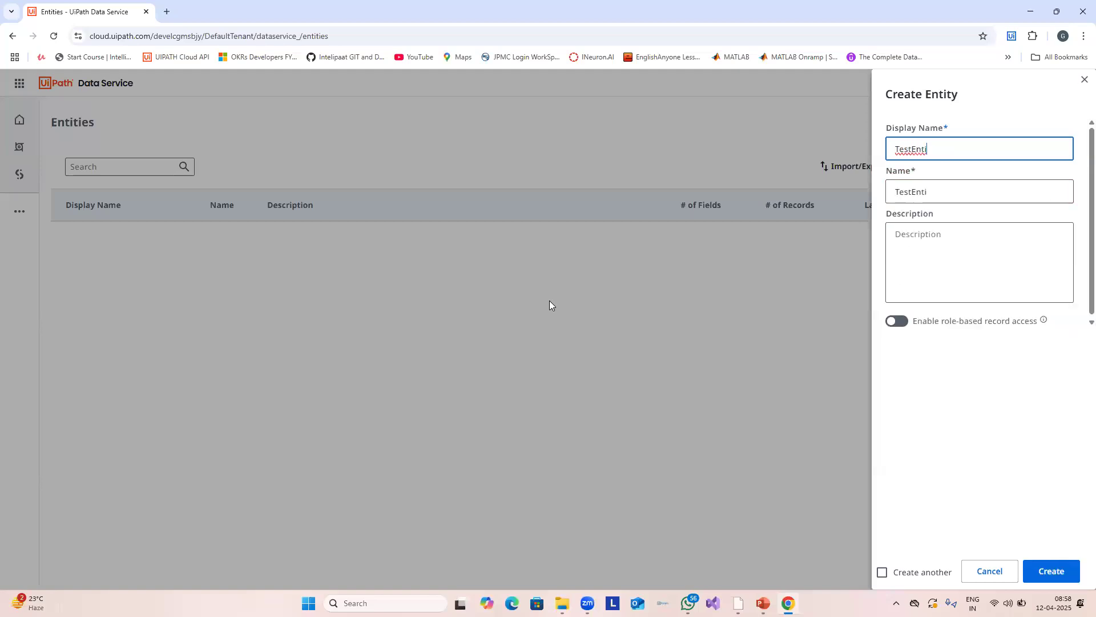
key("Return")
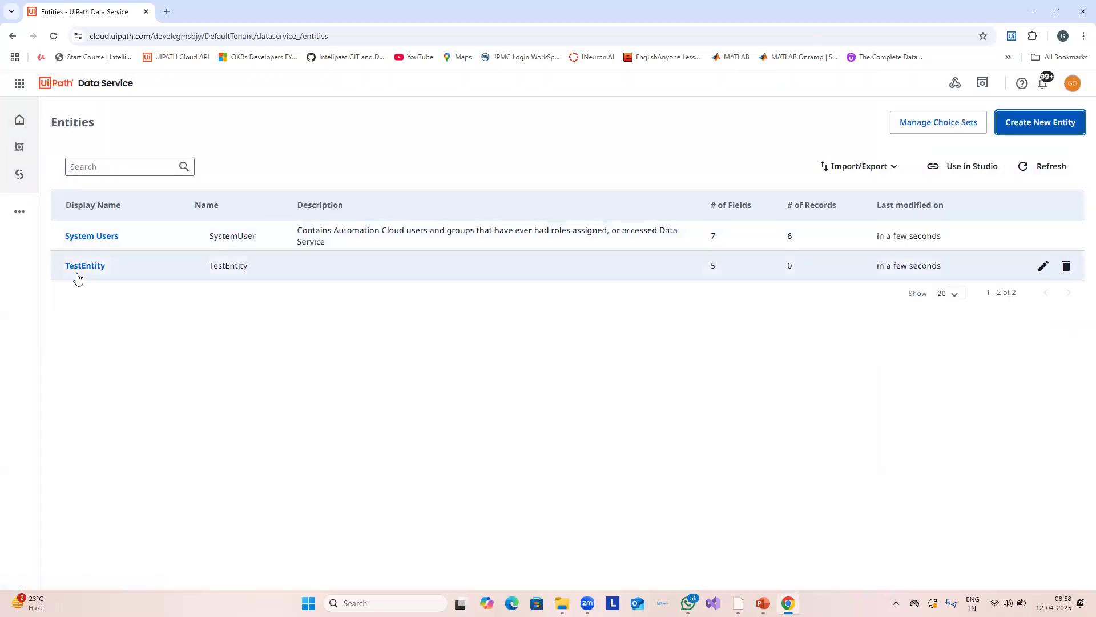
left_click_drag(130, 274, 49, 269)
left_click(60, 267)
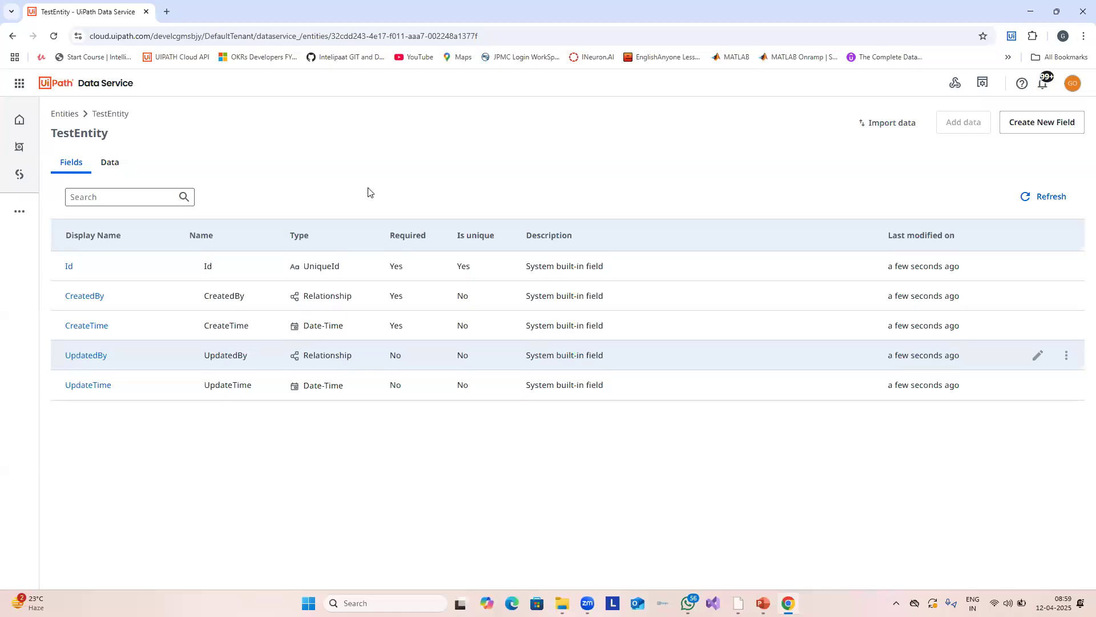
double_click(86, 135)
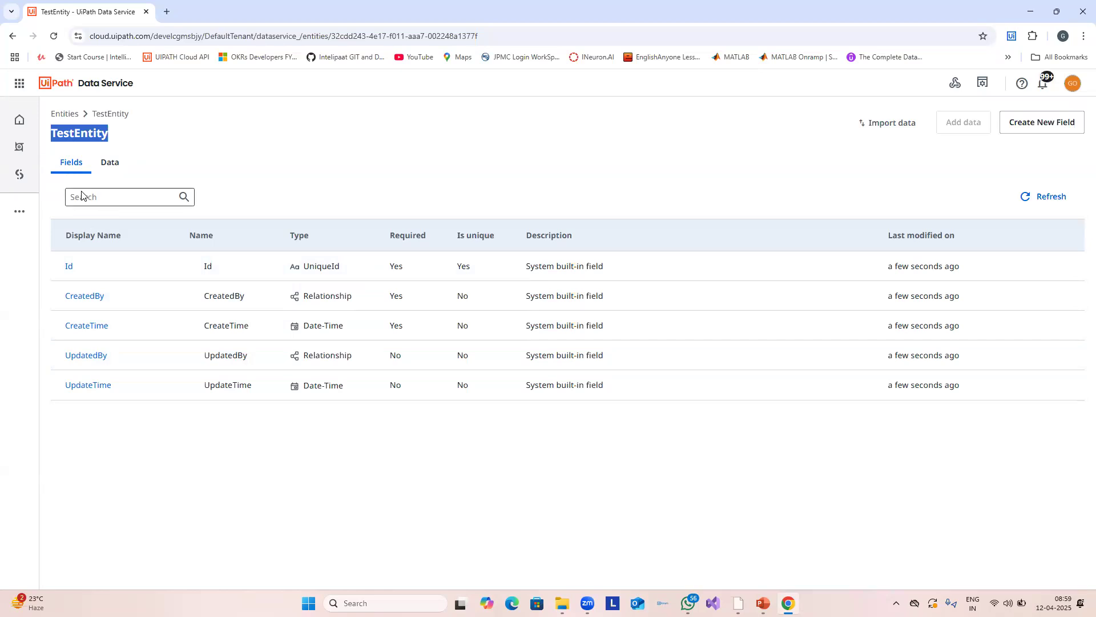
left_click(64, 114)
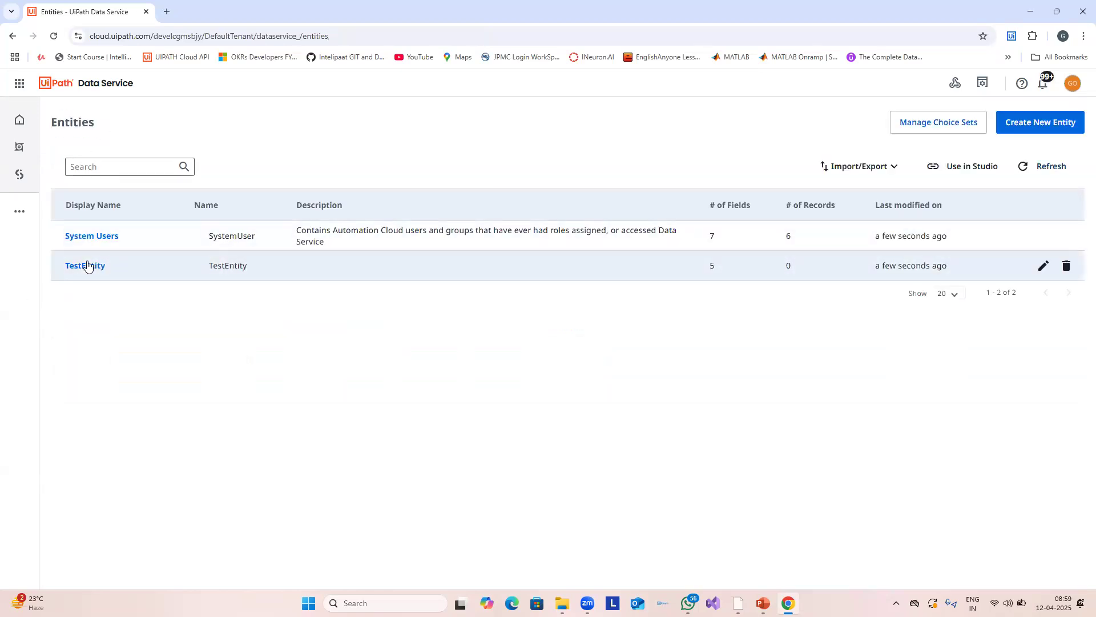
left_click(85, 266)
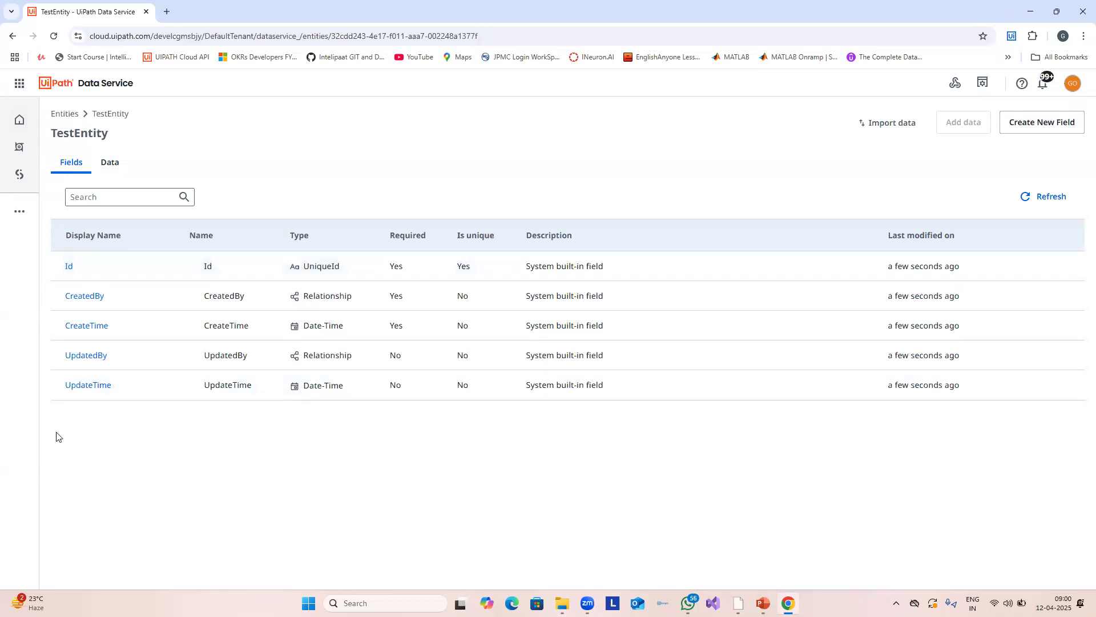
left_click_drag(992, 394, 759, 284)
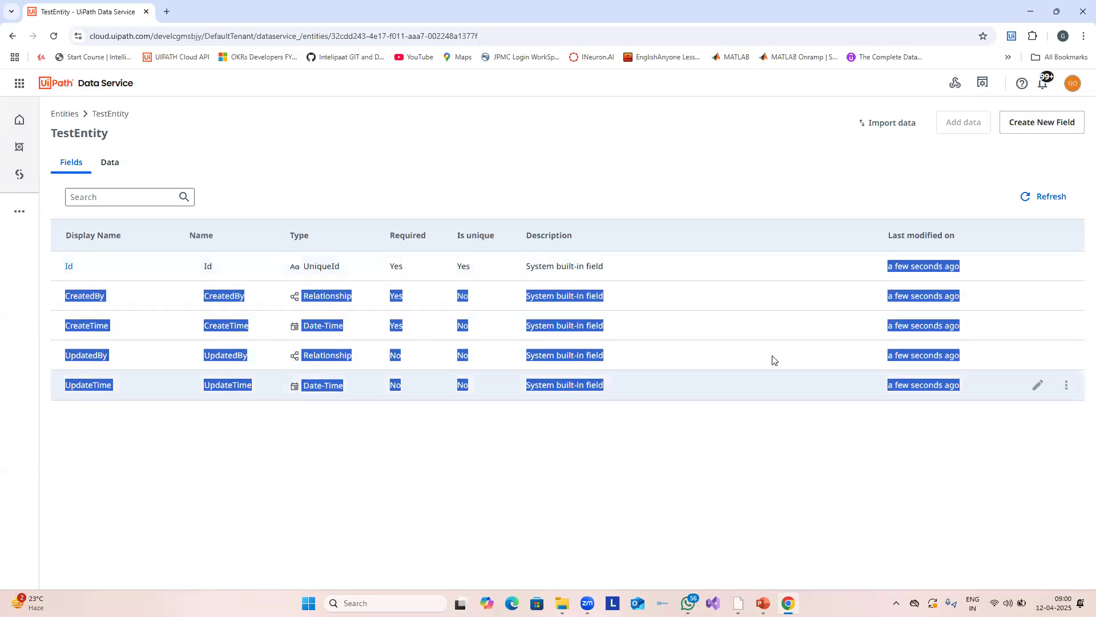
left_click(853, 374)
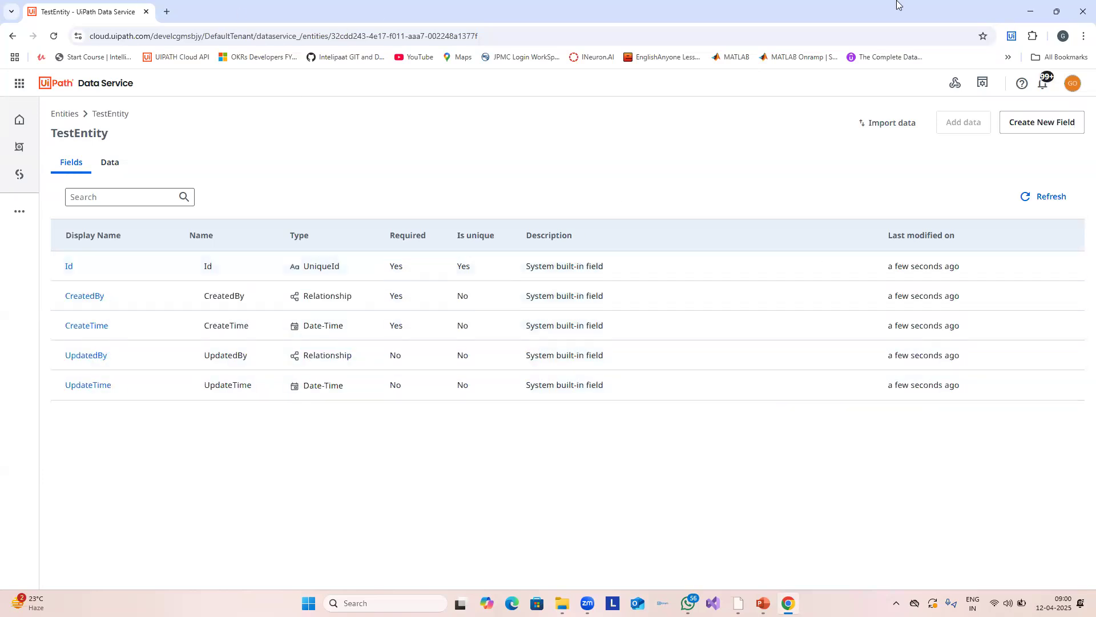
Step: Begin a new TestEntity field with display name and name both set to 'Name'
left_click(1044, 128)
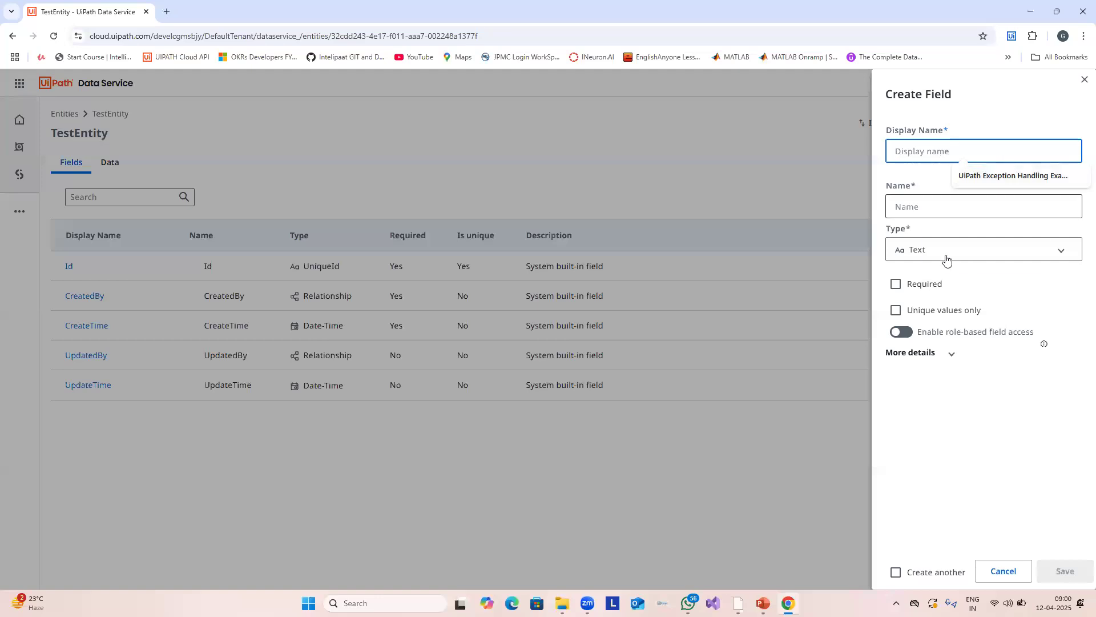
left_click(1034, 437)
left_click(938, 152)
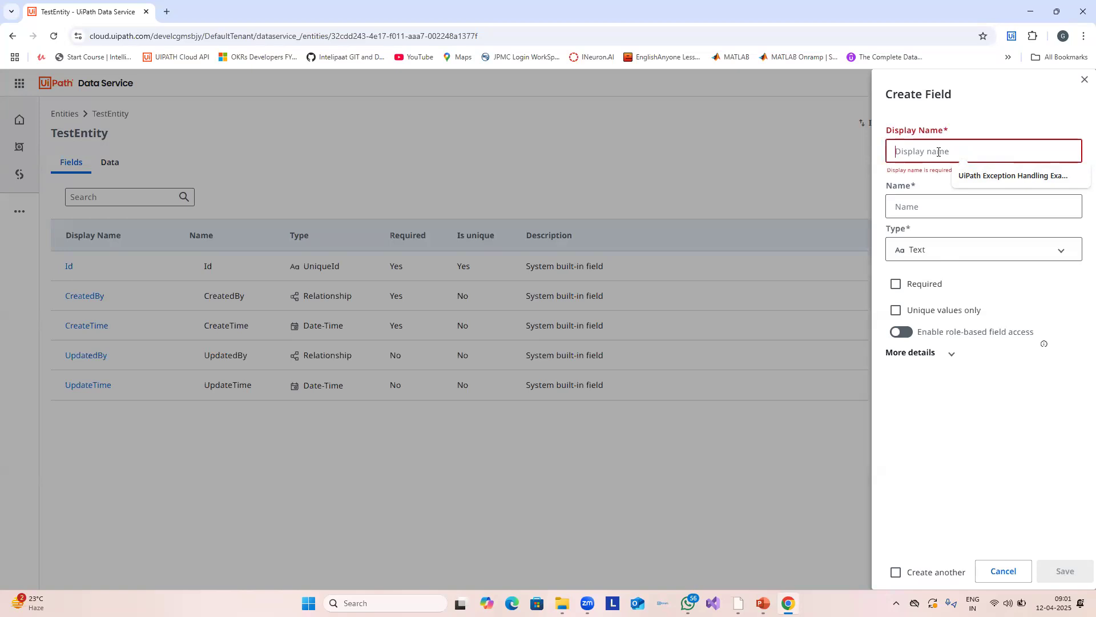
type("Name")
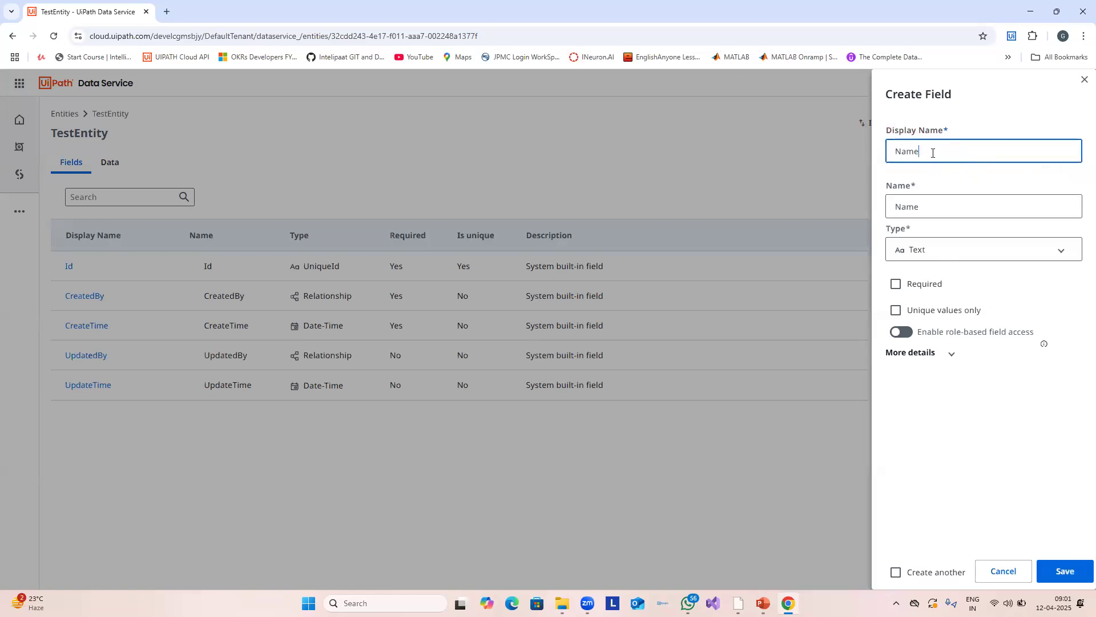
left_click(922, 206)
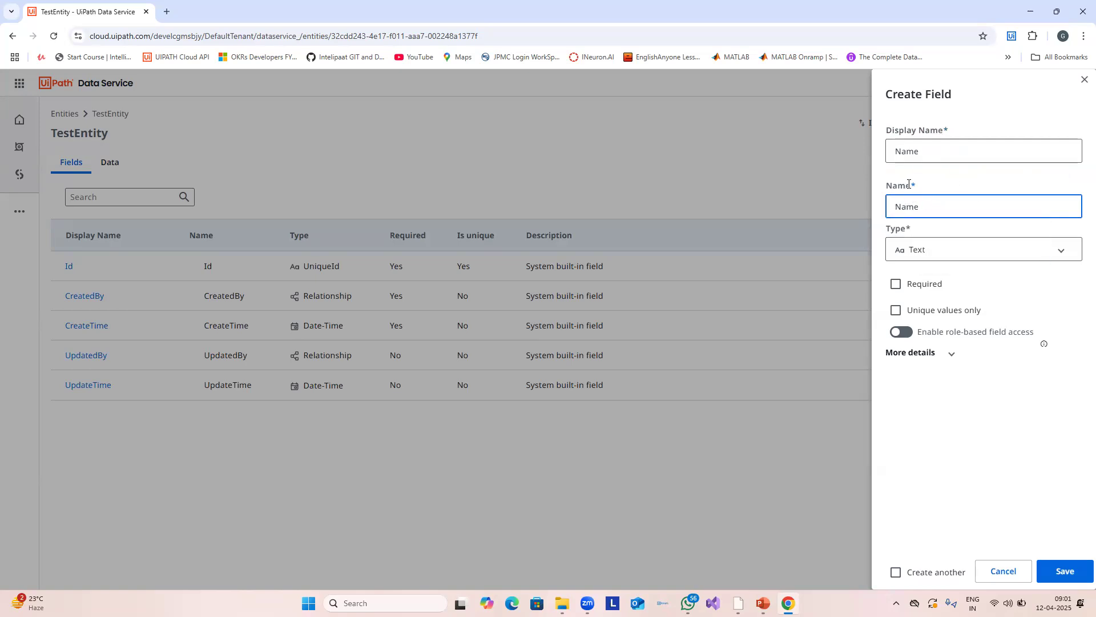
left_click_drag(907, 185, 867, 182)
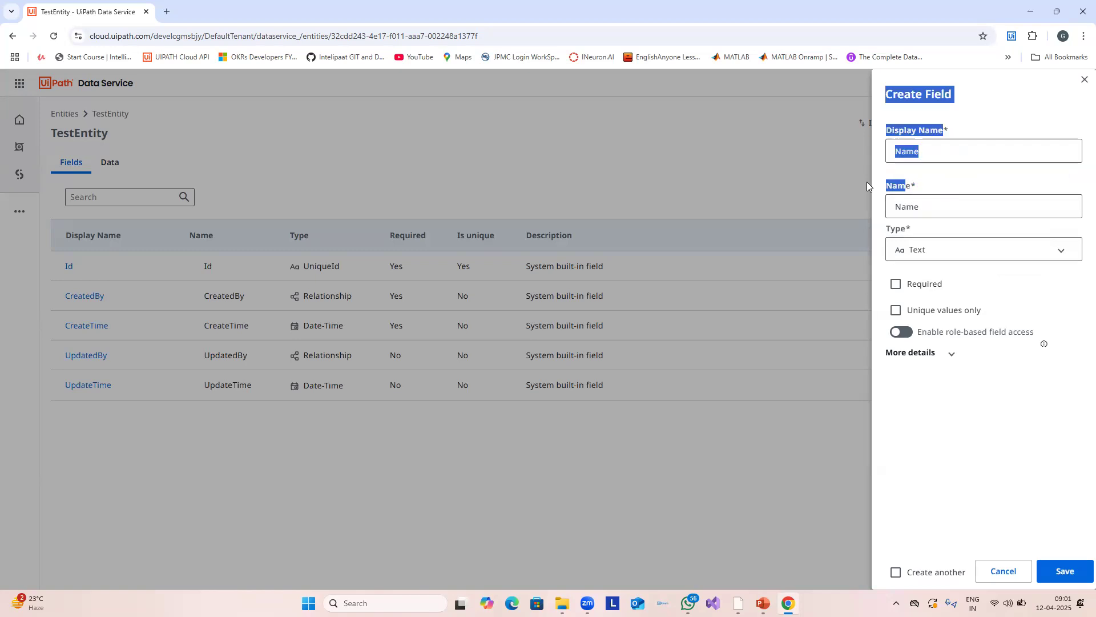
left_click(941, 228)
left_click(946, 249)
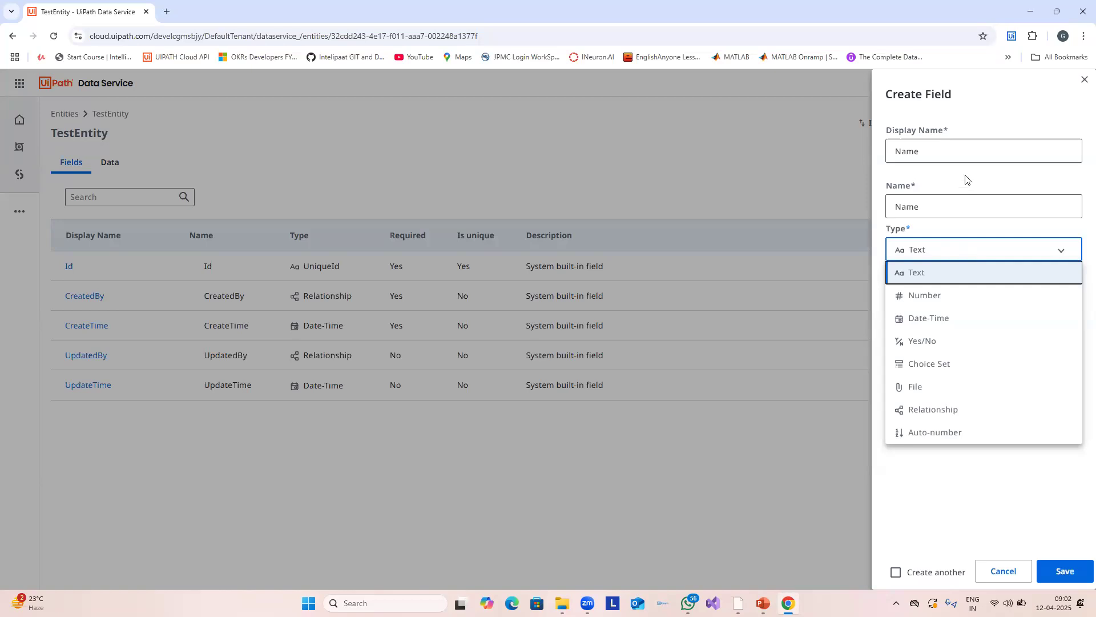
Step: Try the Relationship type and its Related Entity list, then make the Name field Auto-number
left_click(939, 410)
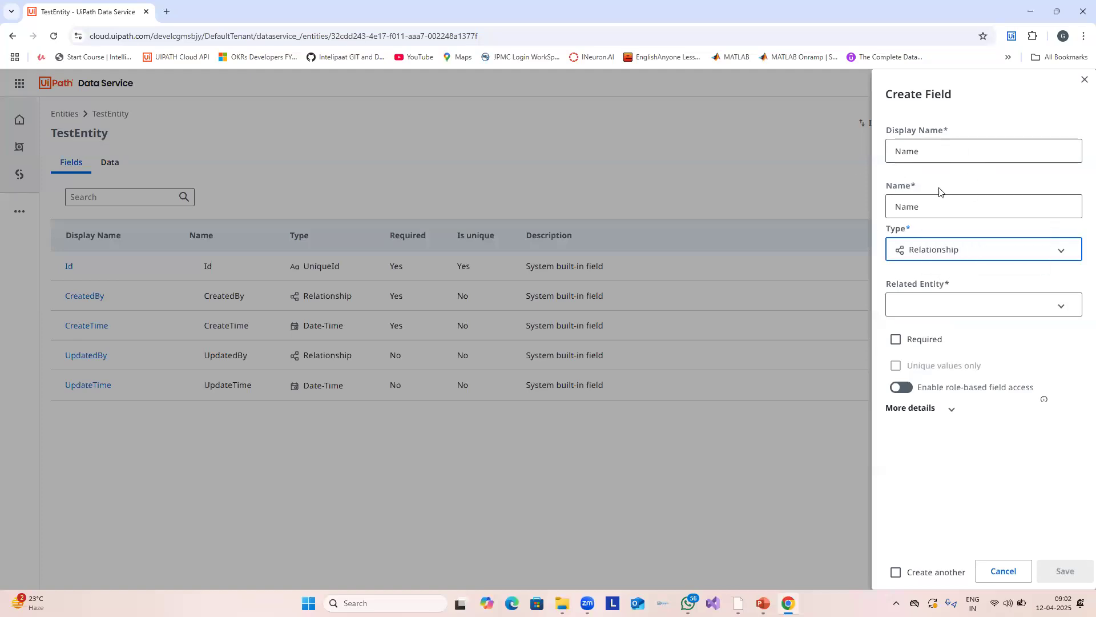
double_click(895, 206)
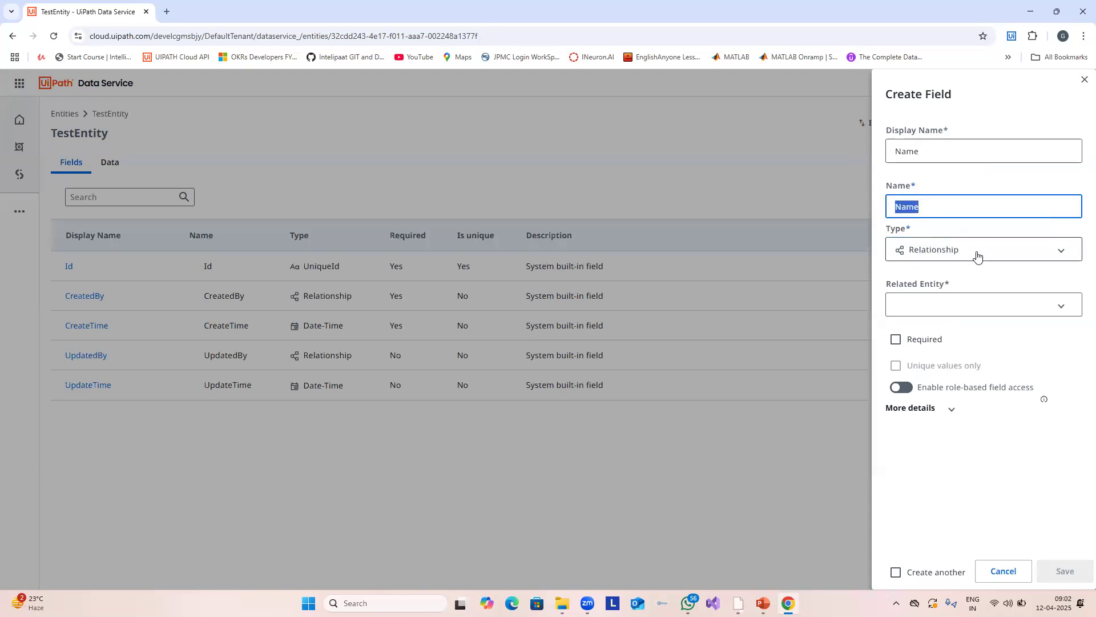
left_click(978, 301)
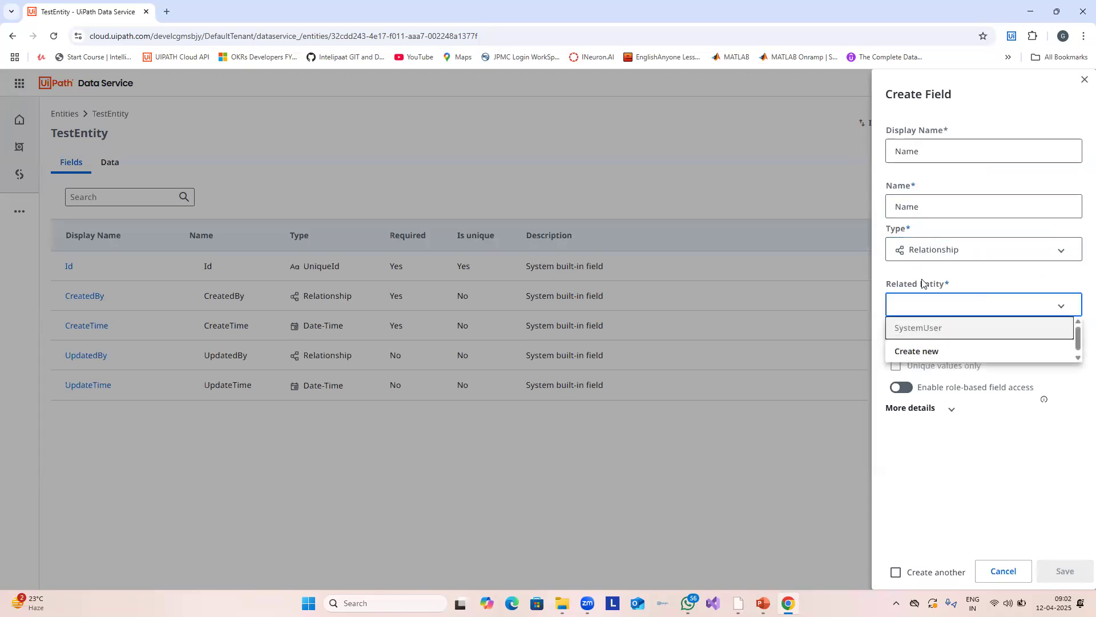
left_click(937, 306)
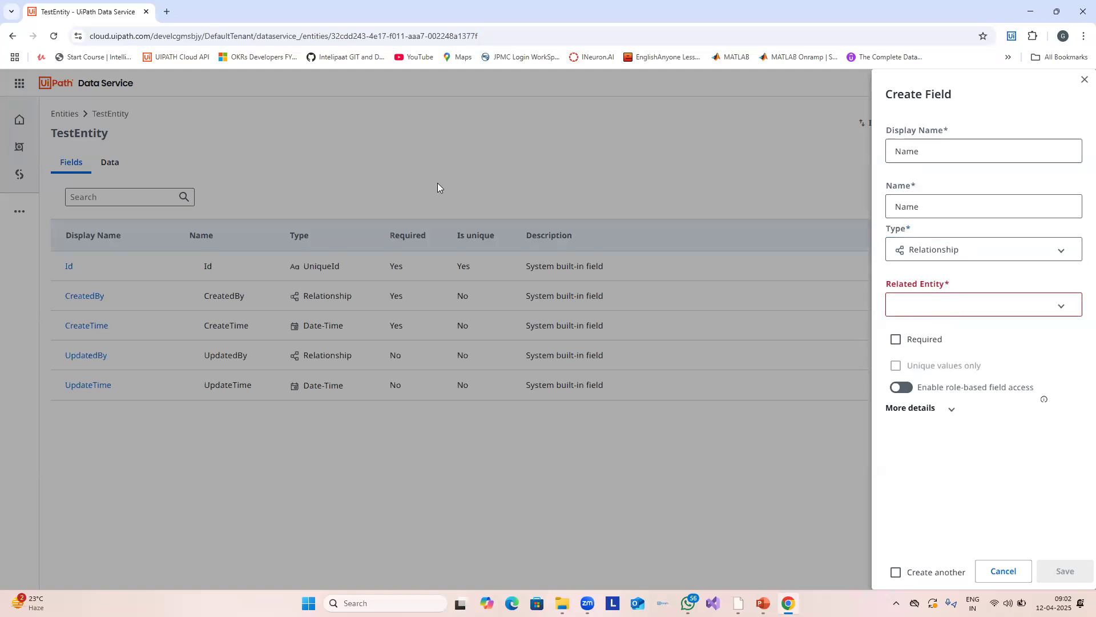
left_click(977, 255)
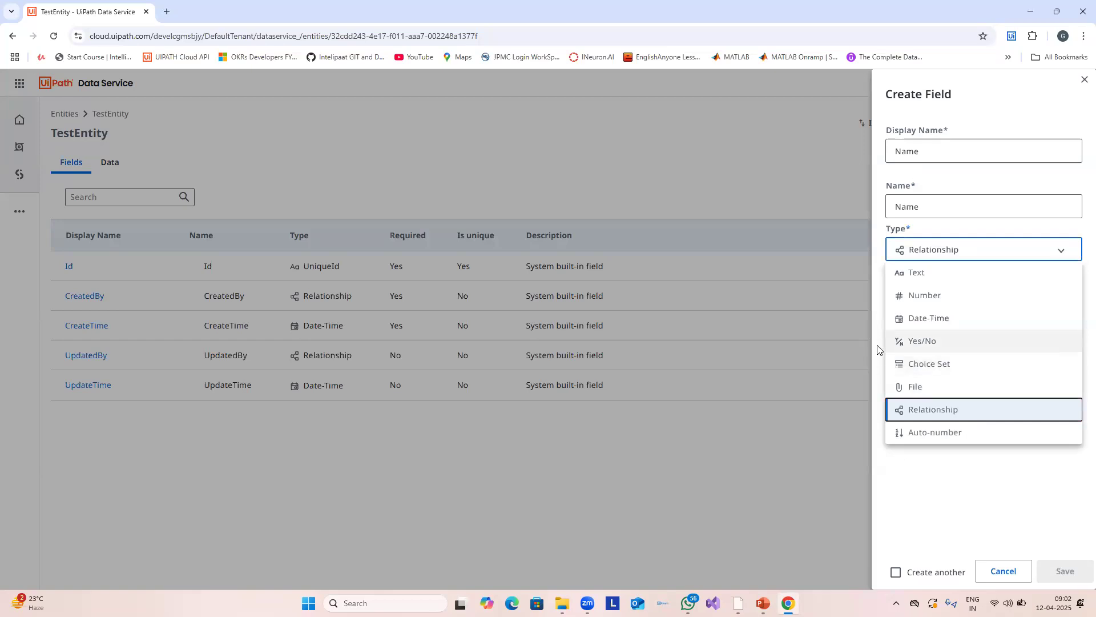
left_click(951, 206)
left_click_drag(950, 206, 876, 205)
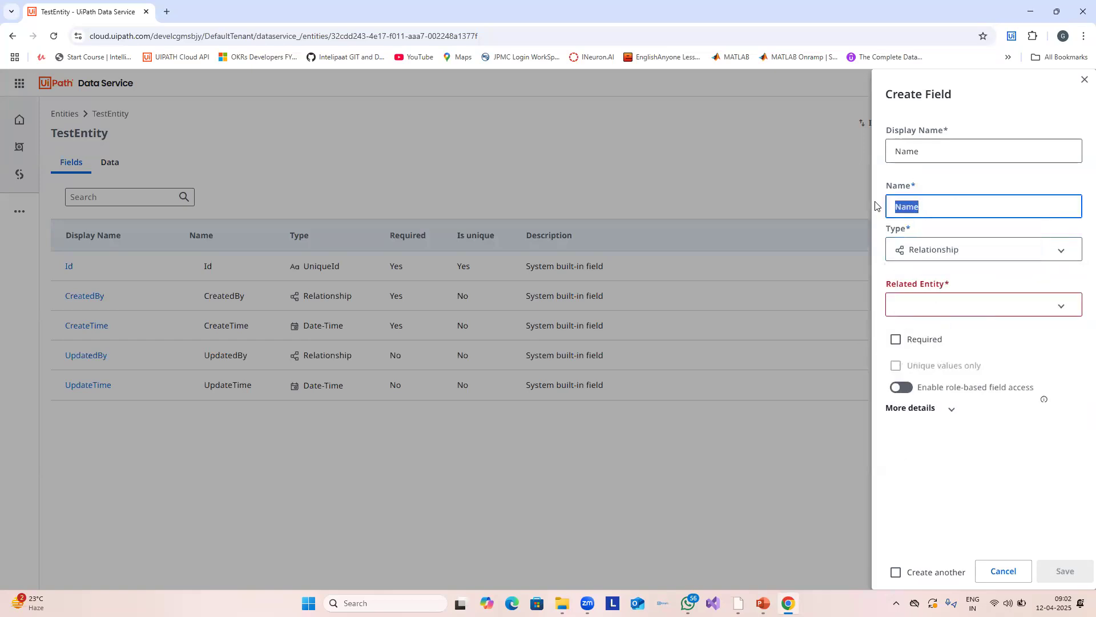
left_click(946, 305)
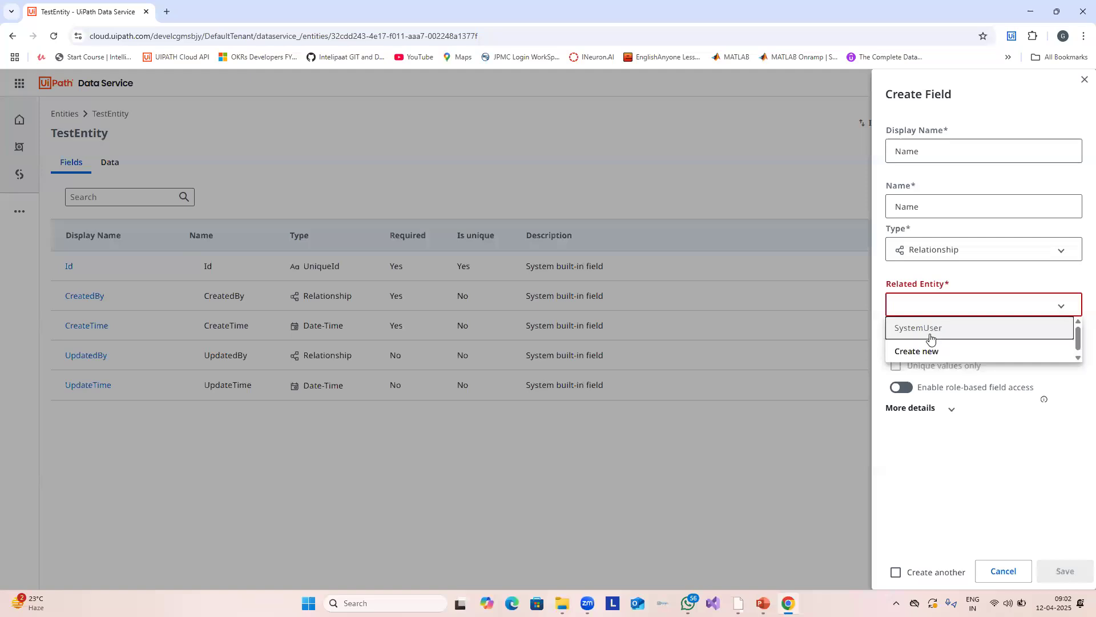
left_click(961, 255)
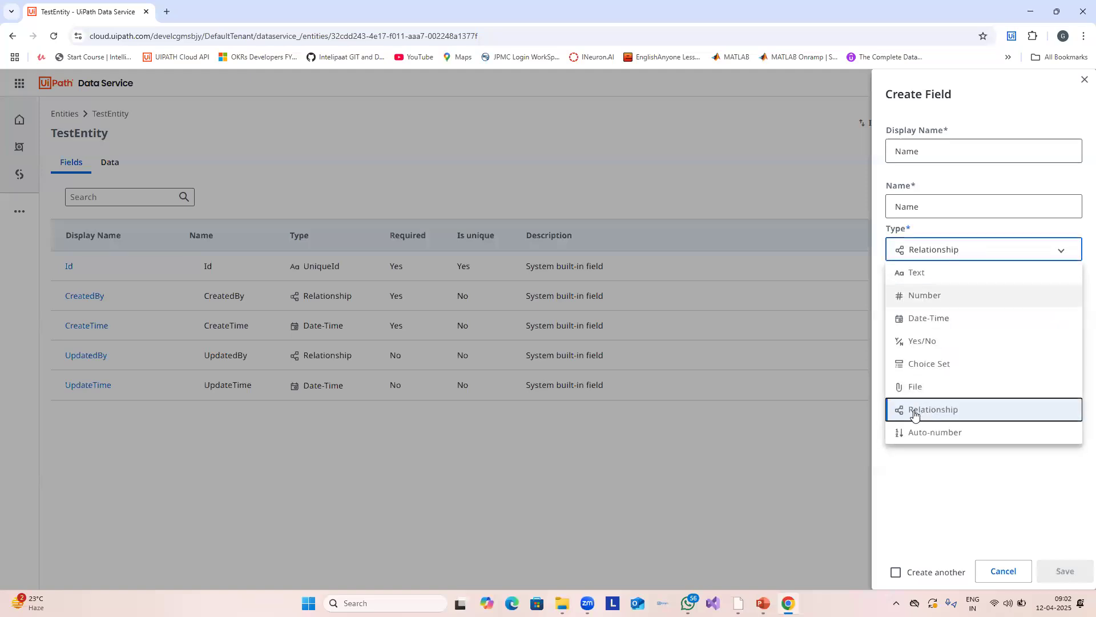
left_click(928, 431)
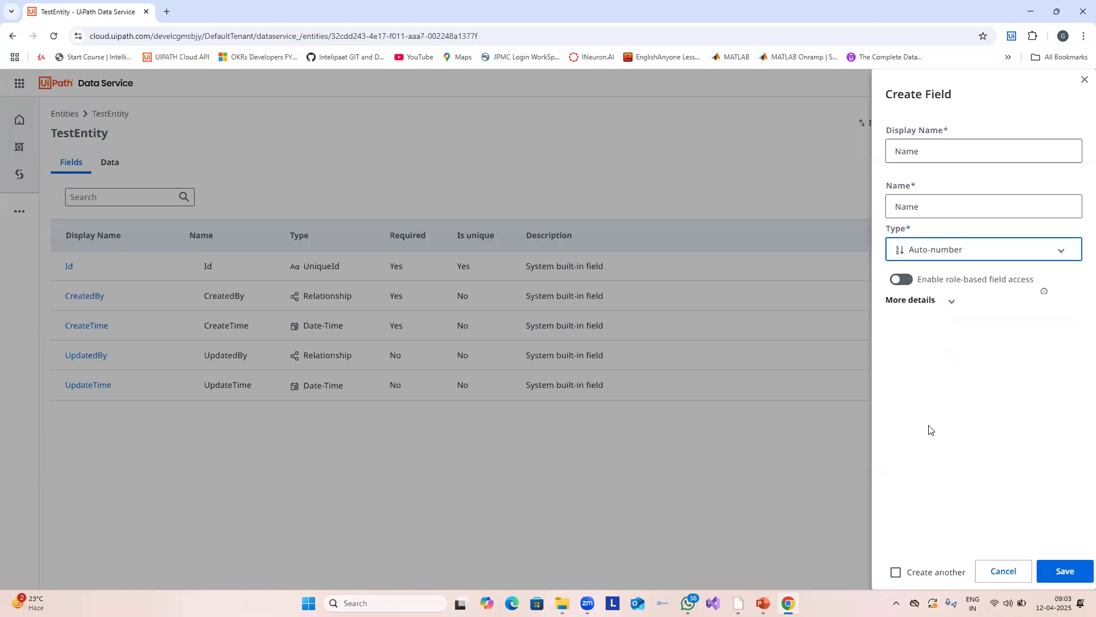
Step: Toggle role-based field access, expand More details to reach Starting Value, and leave access off
left_click(908, 281)
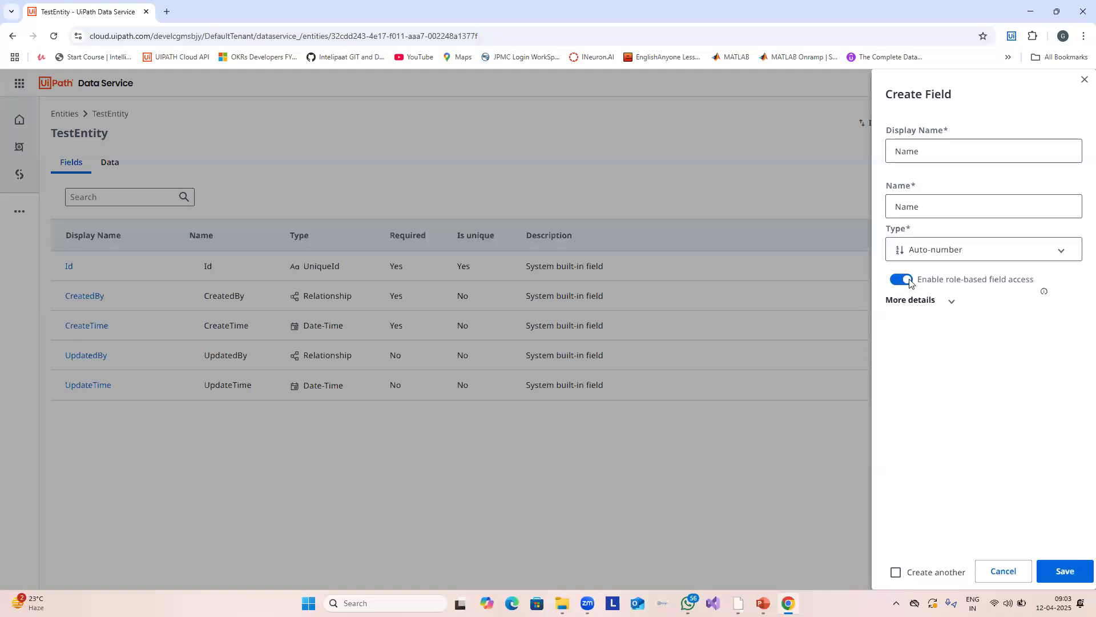
left_click(904, 281)
left_click(902, 279)
left_click(949, 304)
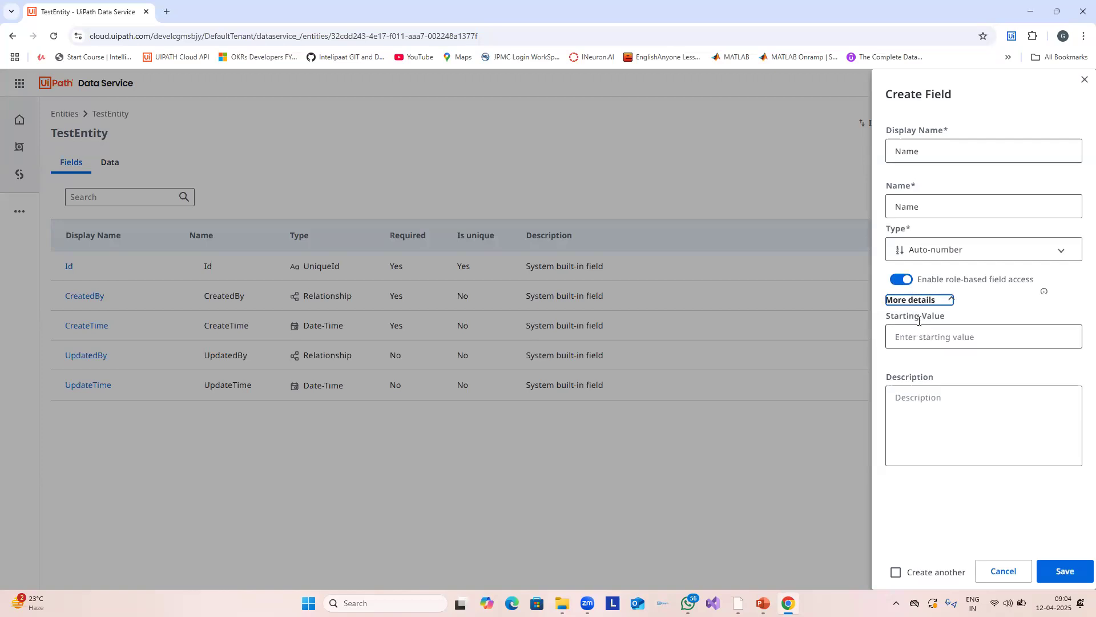
left_click(944, 332)
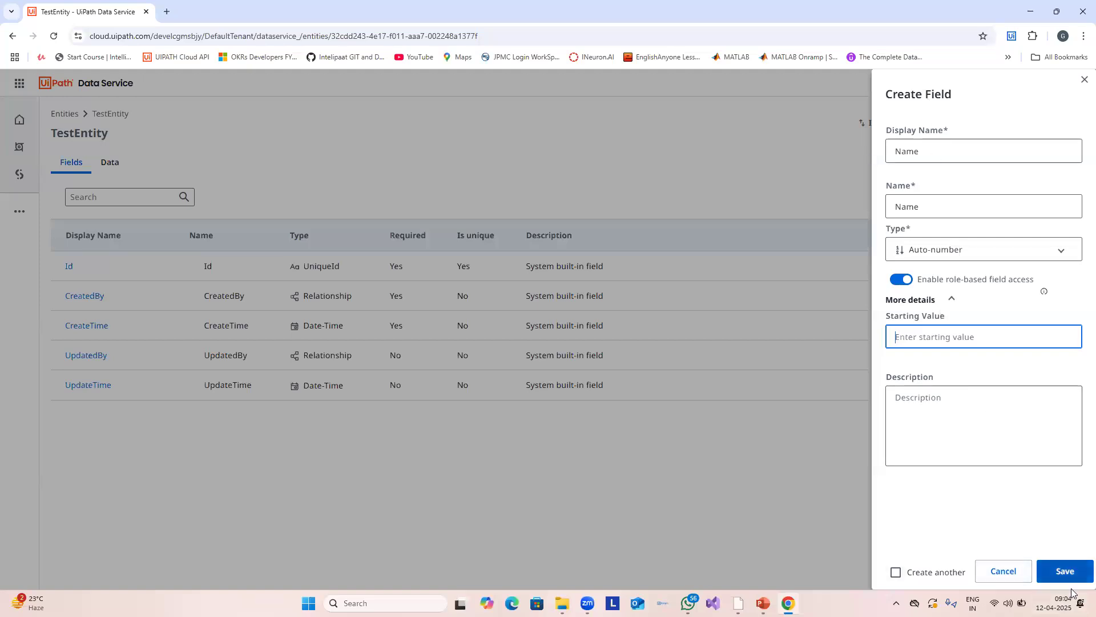
left_click(901, 280)
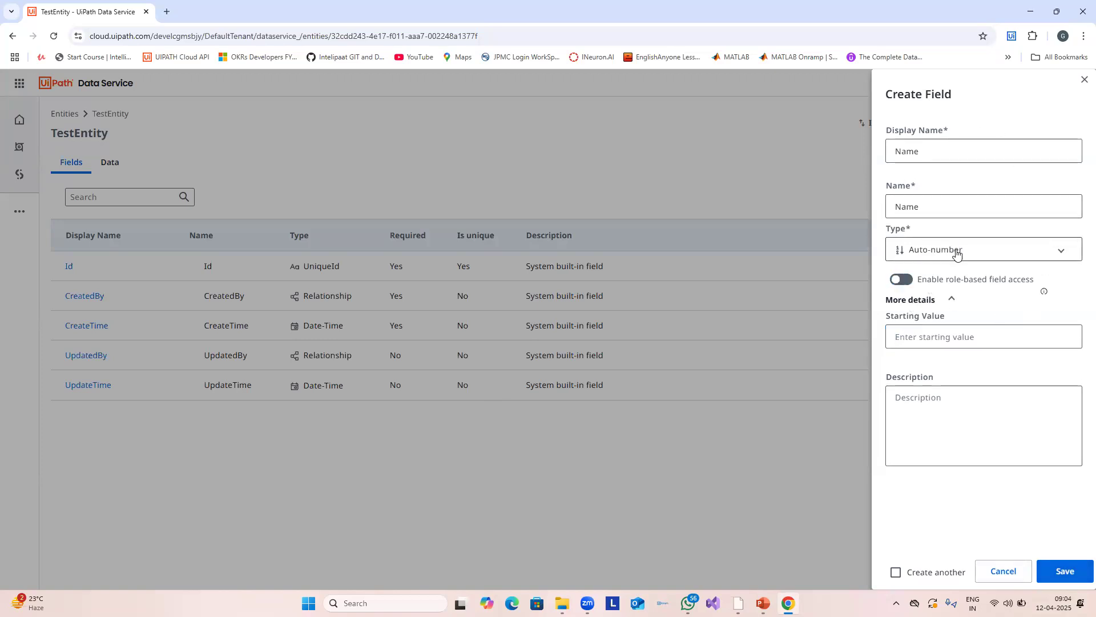
Step: Change the Name field's type to Text and save the field
left_click(957, 255)
left_click(948, 273)
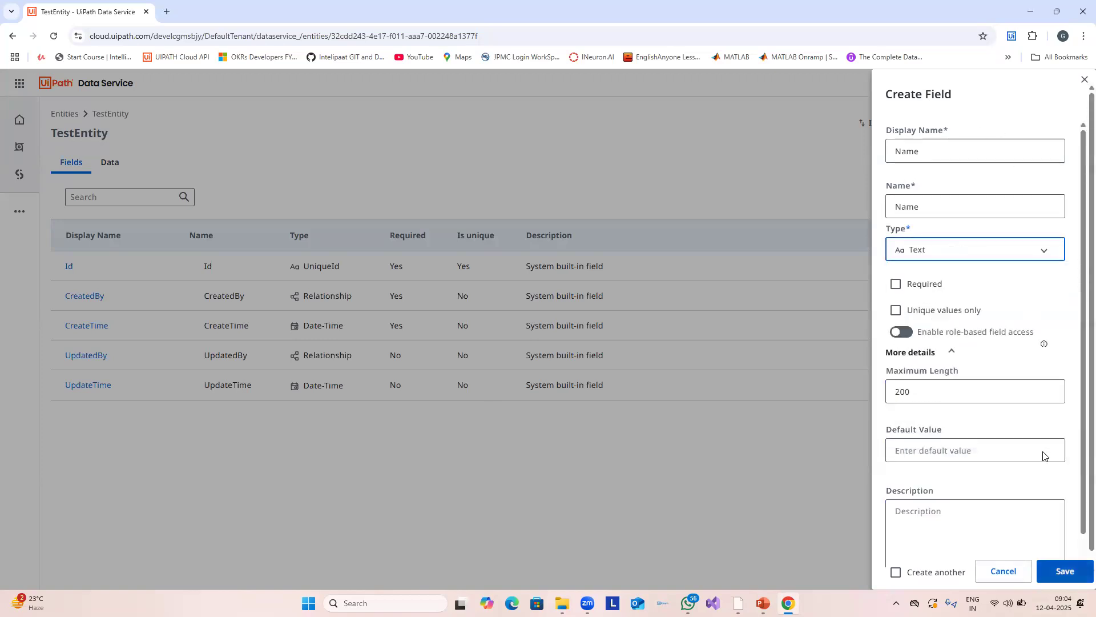
key("Return")
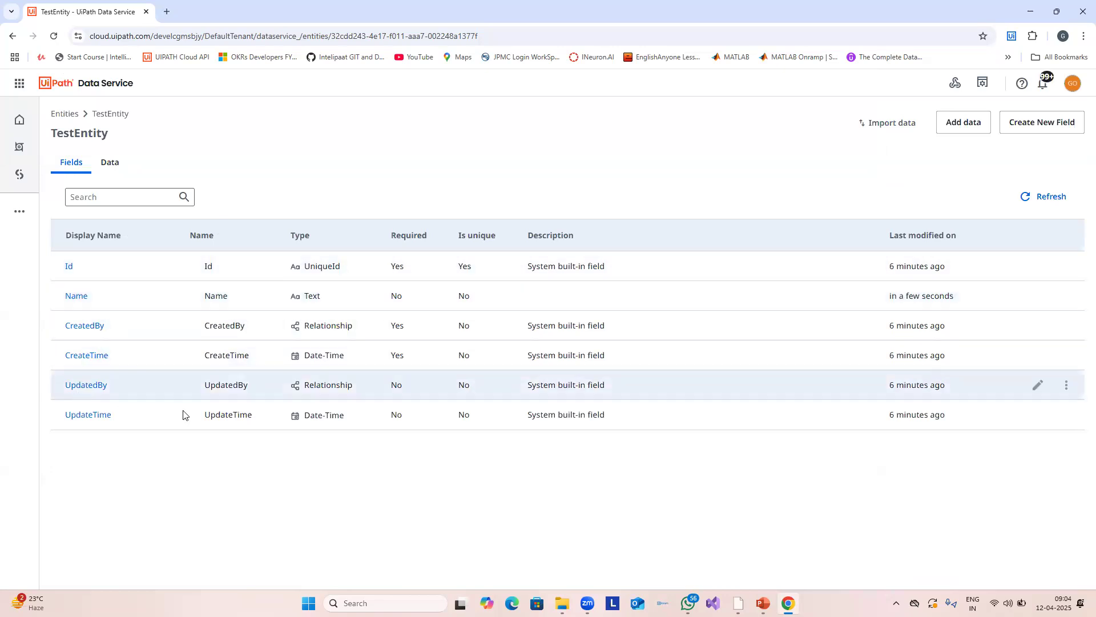
Step: Review the Name, Id and UpdateTime field properties, then go to the Data tab
left_click_drag(64, 291, 967, 294)
left_click_drag(521, 266, 695, 270)
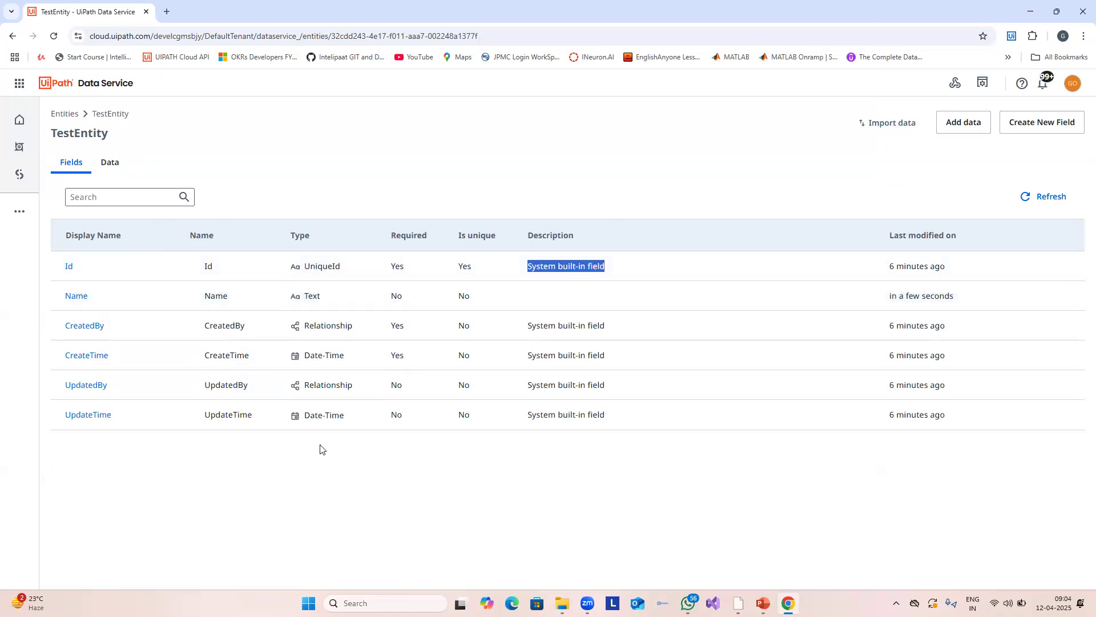
left_click_drag(611, 419, 525, 416)
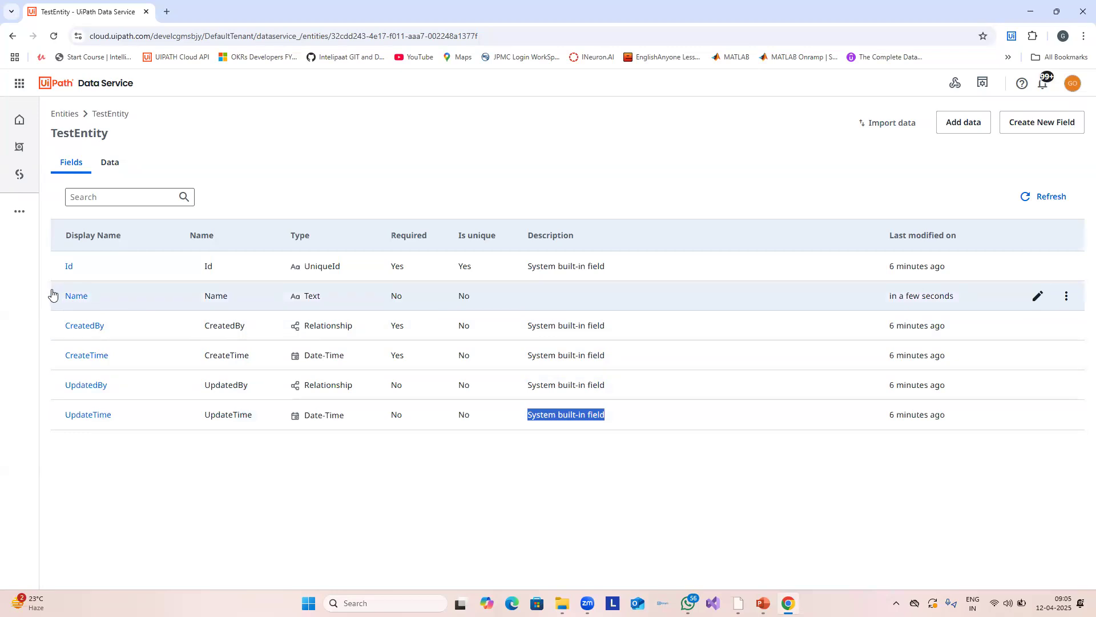
left_click_drag(80, 295, 466, 296)
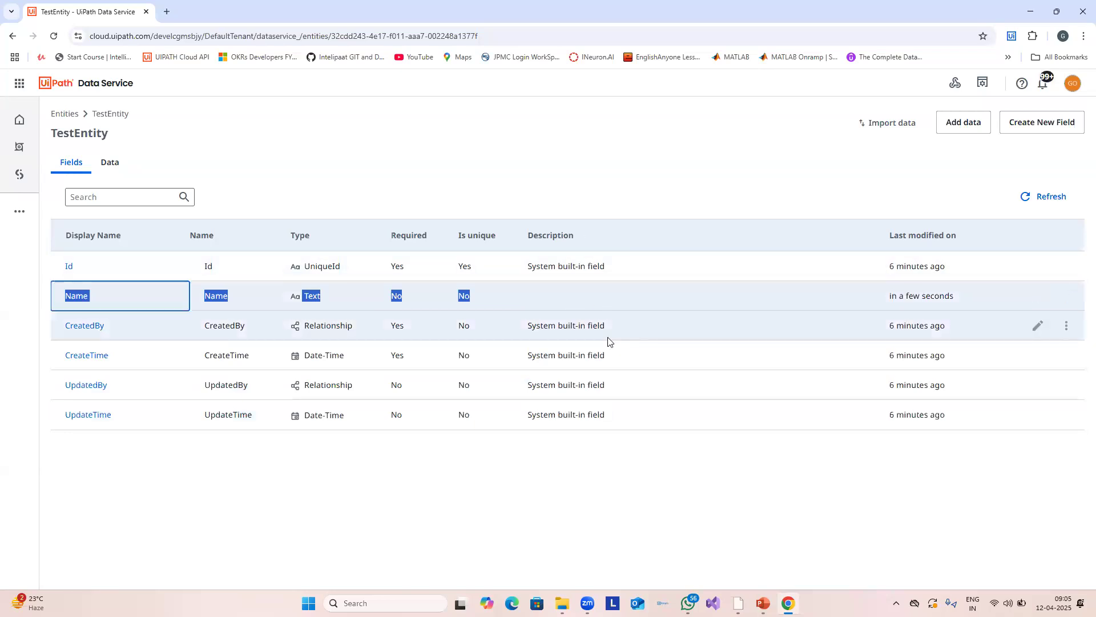
left_click(473, 453)
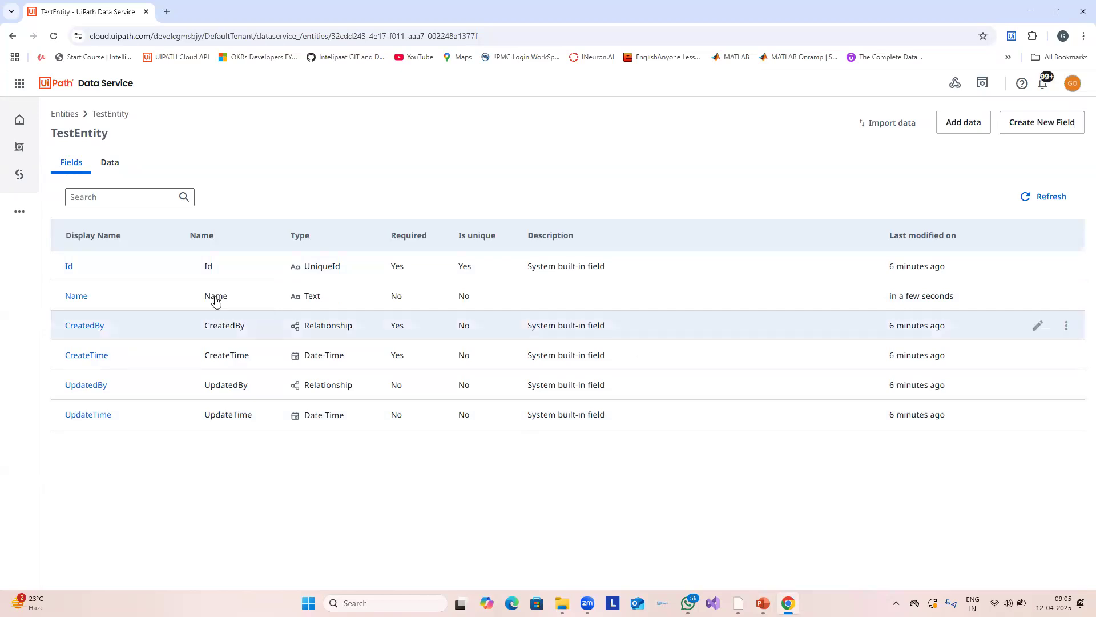
left_click(114, 163)
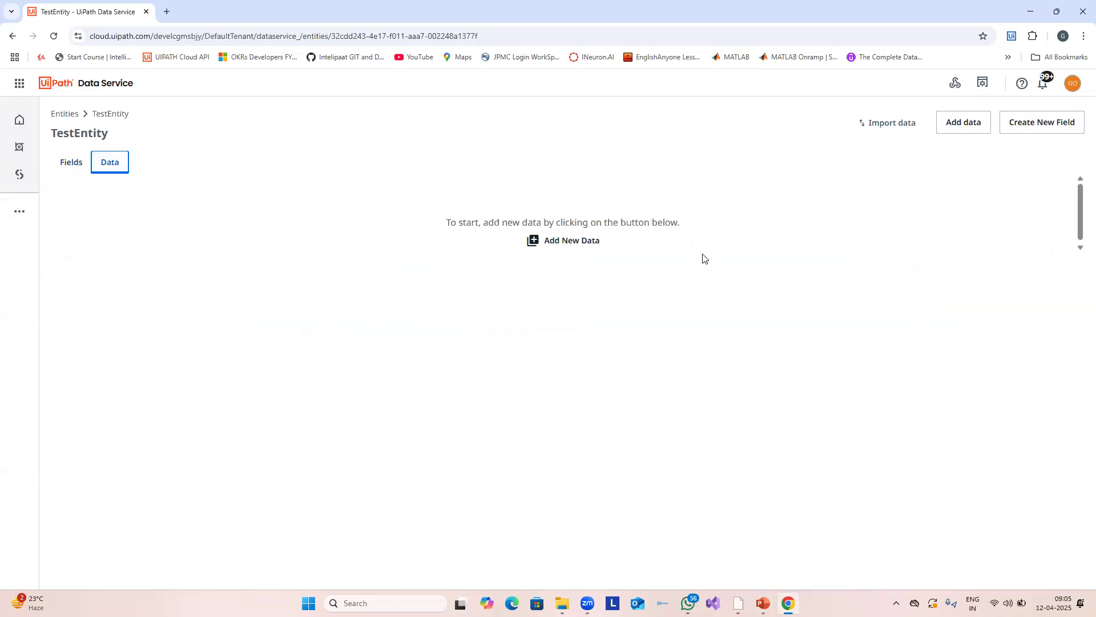
Step: Open and cancel the Add New Data form, then revisit the Fields and Data tabs
left_click(586, 246)
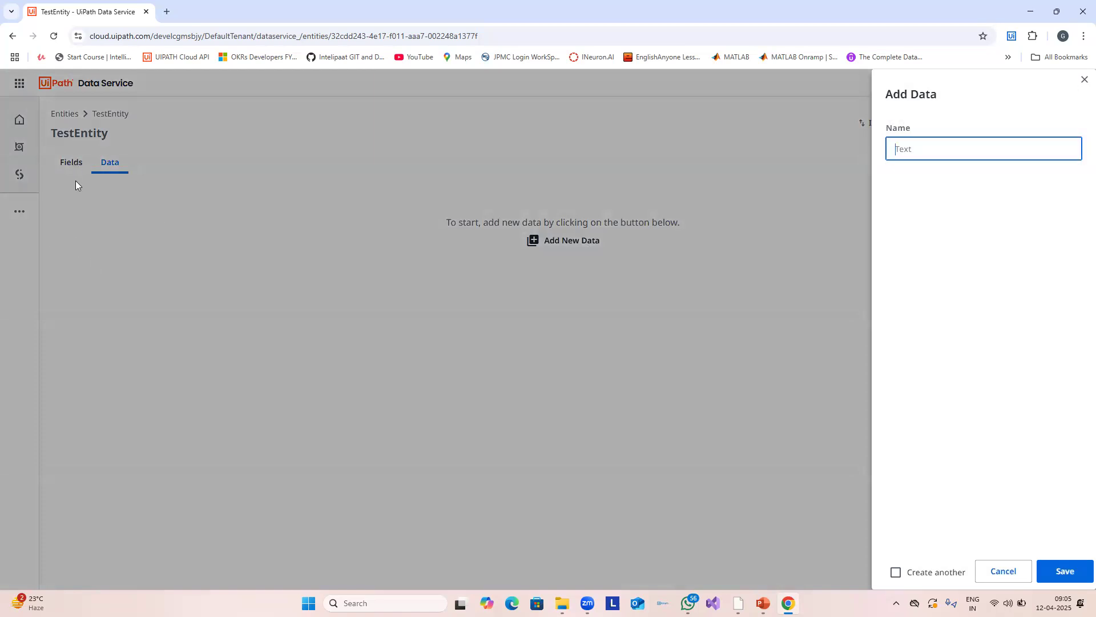
left_click(1003, 571)
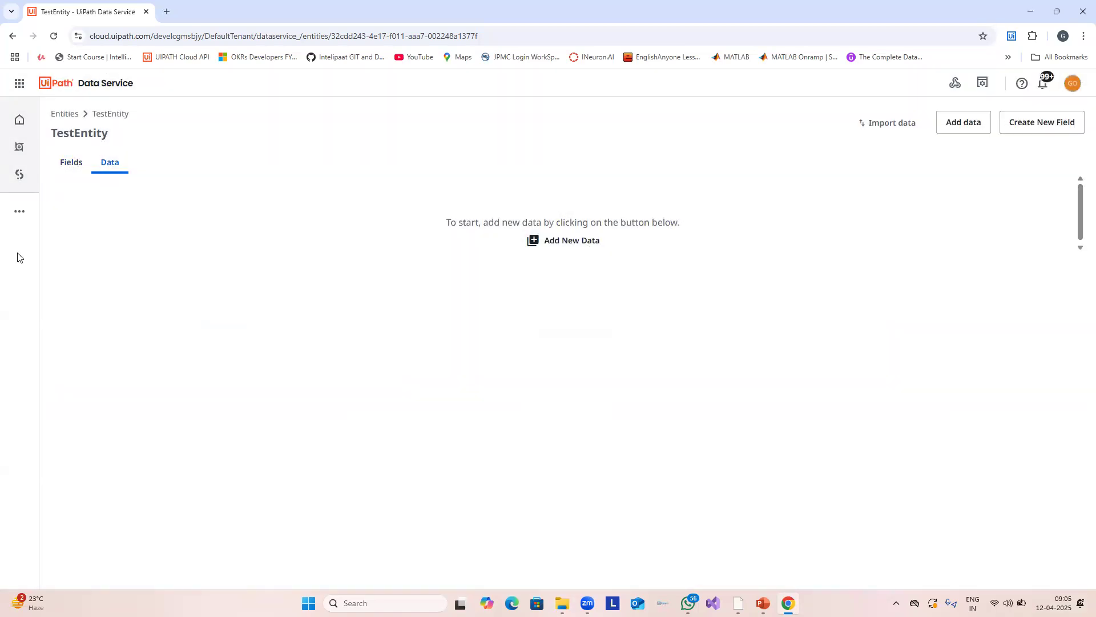
left_click(68, 163)
left_click(113, 165)
Step: Start a new record and enter a person's full name in its Name field
left_click(528, 270)
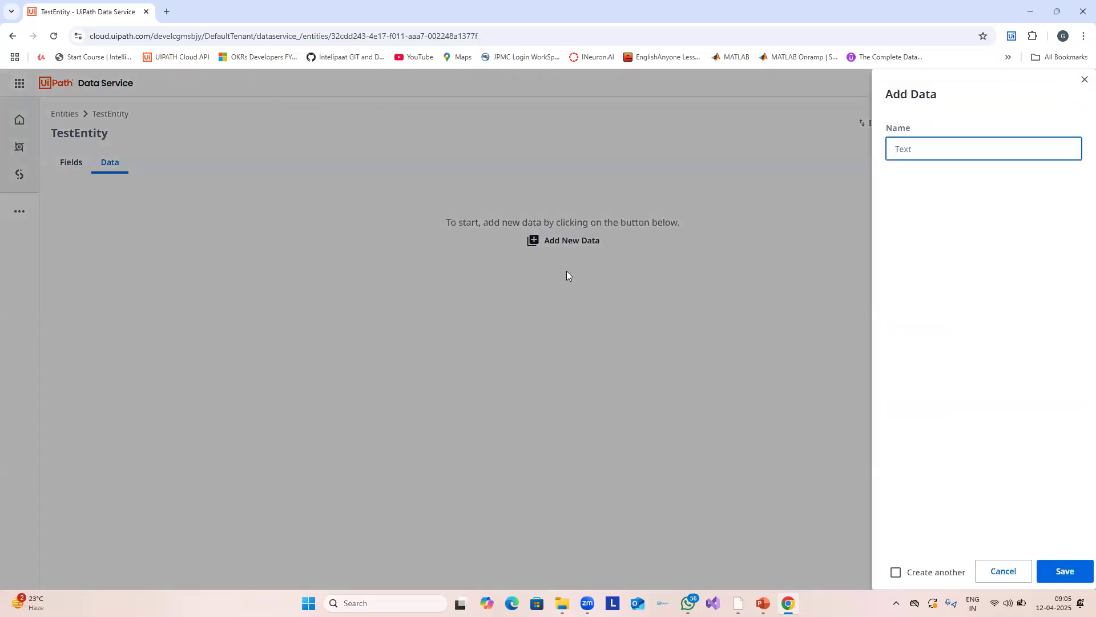
left_click_drag(889, 131, 941, 133)
left_click(920, 148)
Step: Save the record and check its Id, creator and creation time 4/12/2025, 9:06:01 AM
left_click(1065, 571)
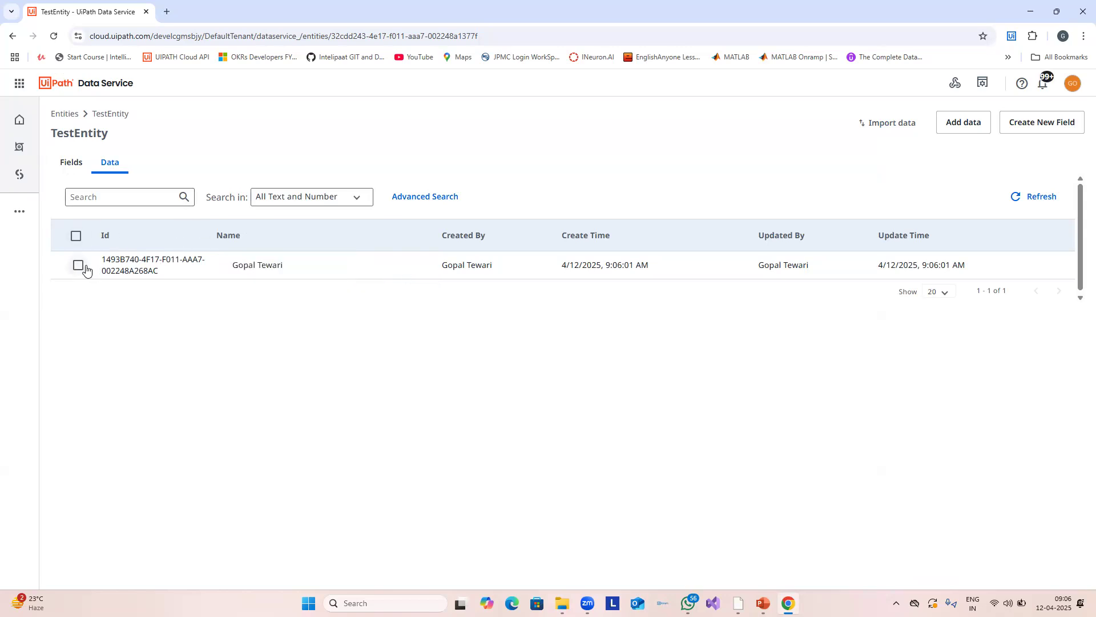
triple_click(107, 251)
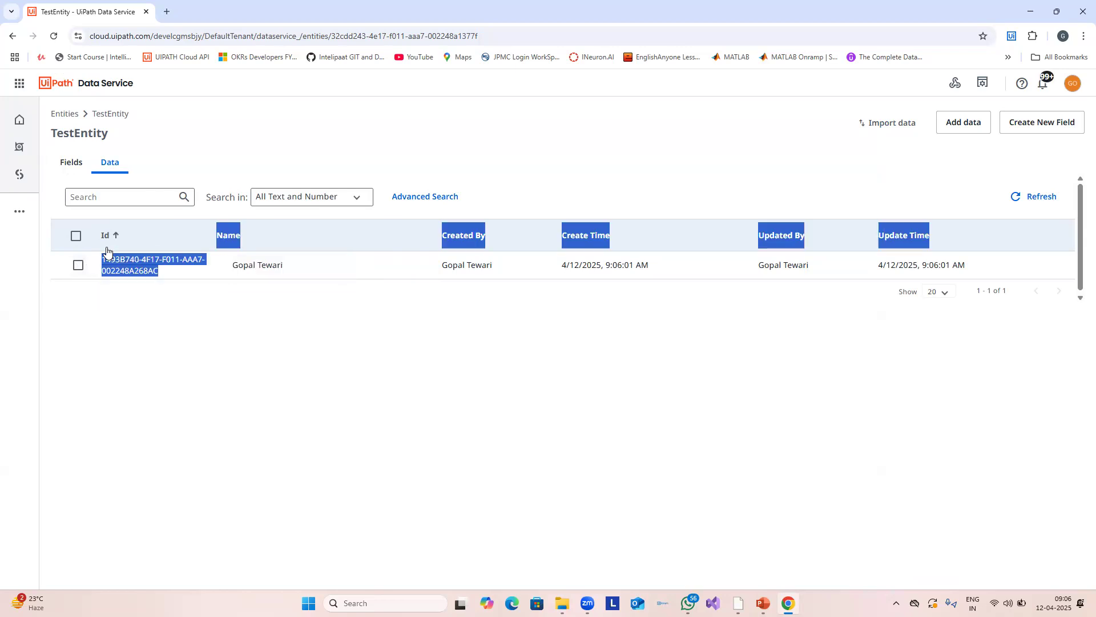
left_click(451, 282)
left_click_drag(514, 267, 442, 264)
left_click(535, 338)
left_click_drag(669, 264, 595, 301)
Step: Check the record's last updater and update time, then return to the Fields tab
left_click(859, 266)
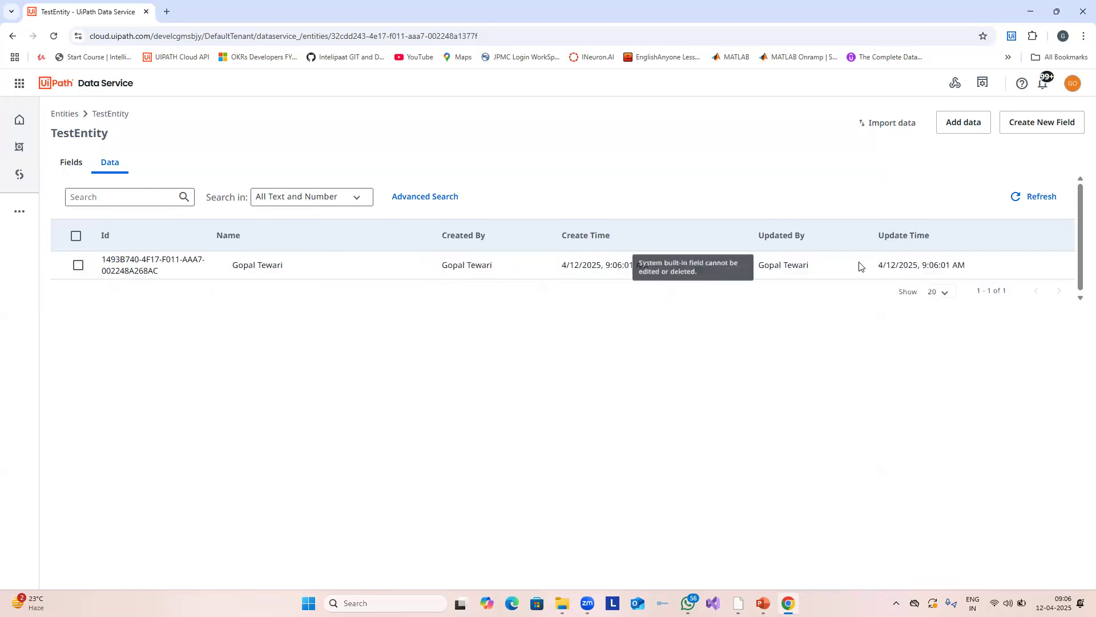
left_click_drag(973, 255, 874, 257)
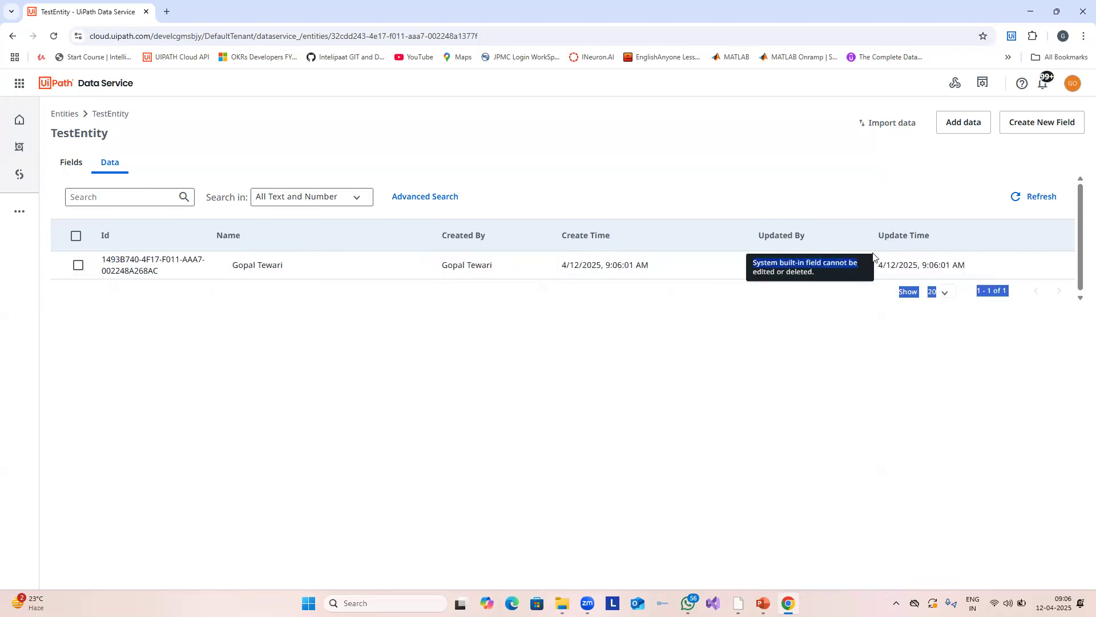
left_click(874, 258)
left_click_drag(879, 303, 859, 279)
left_click(660, 461)
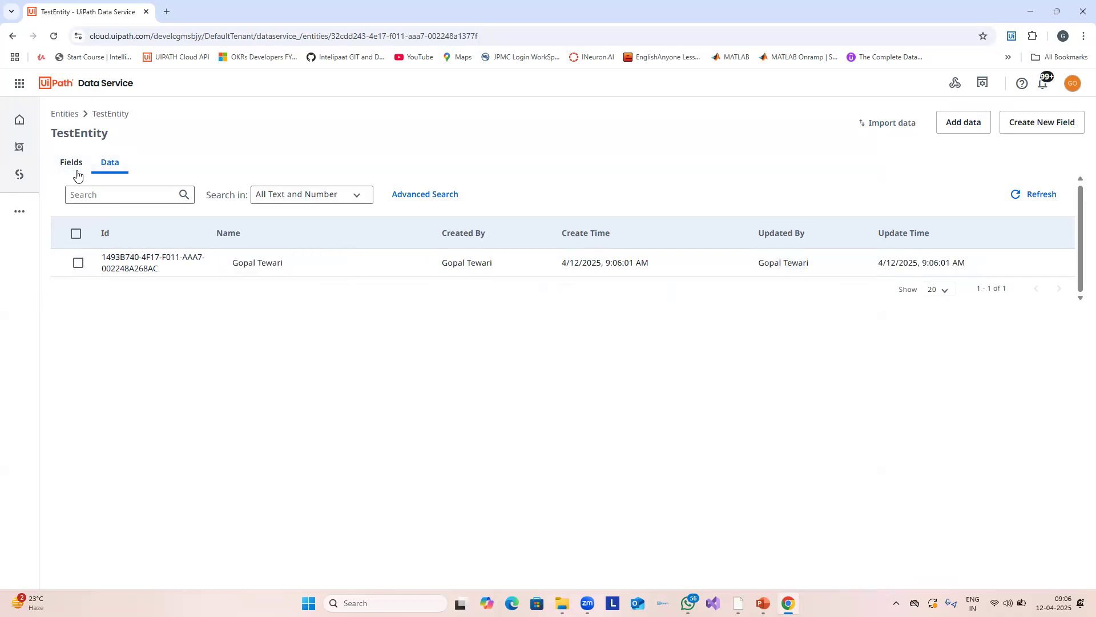
left_click(74, 164)
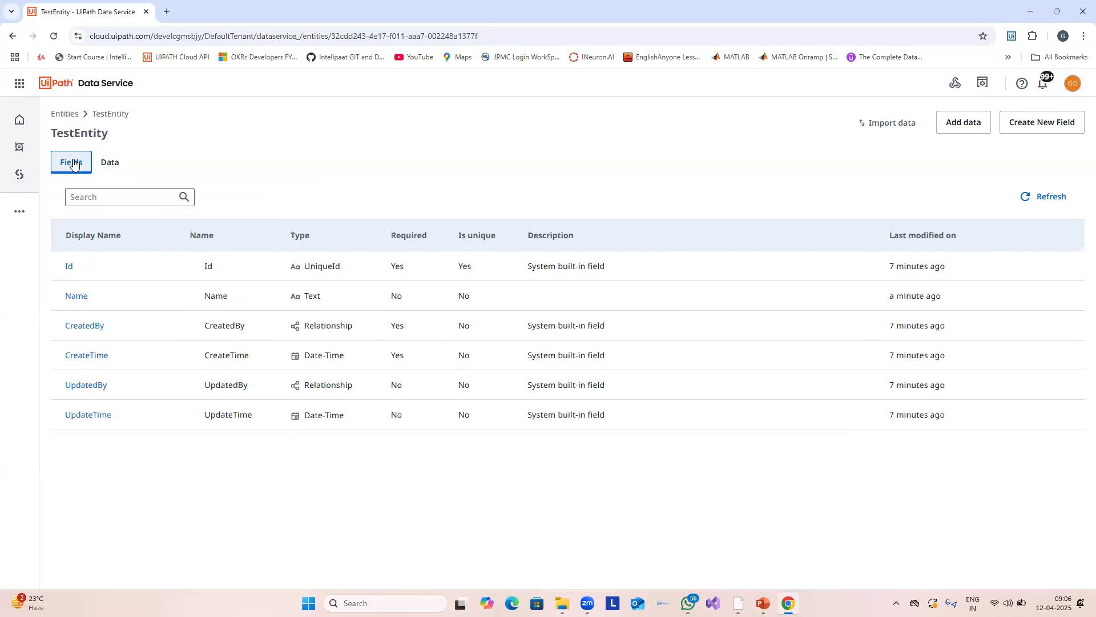
Step: Sort TestEntity's records by Update Time, then bring up the 'Benefits Of Data Services' slide
left_click(109, 162)
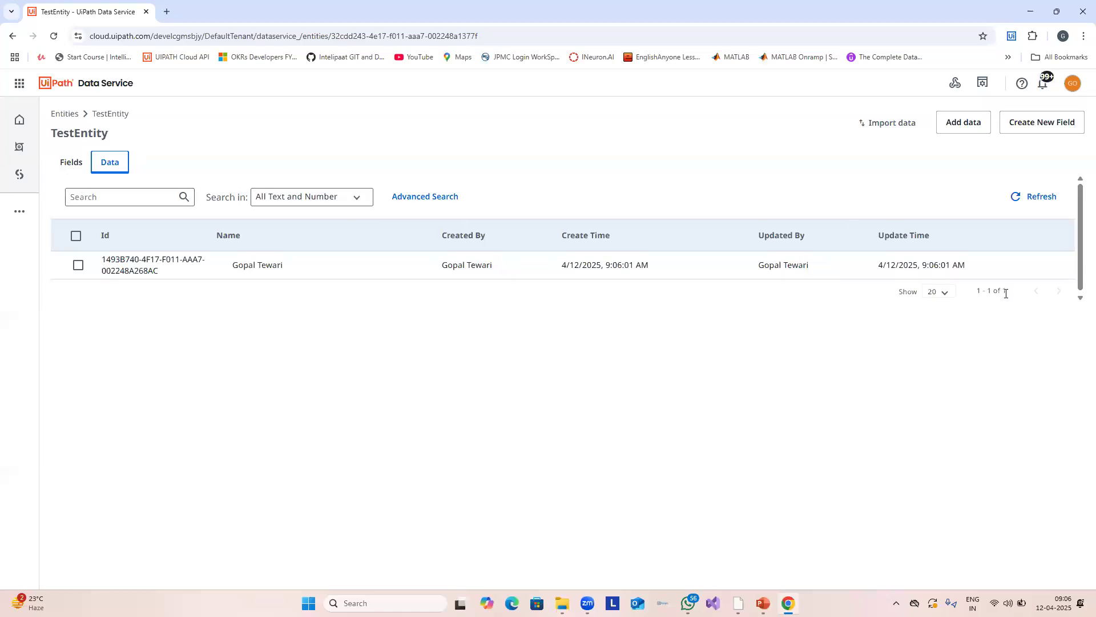
left_click(988, 235)
key("alt+Tab")
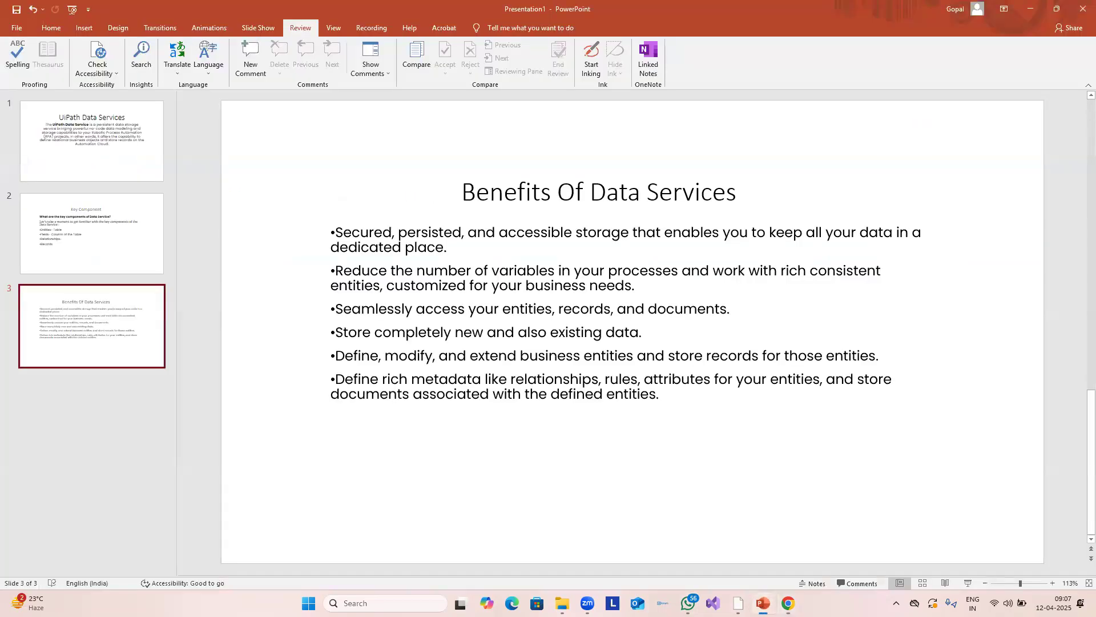